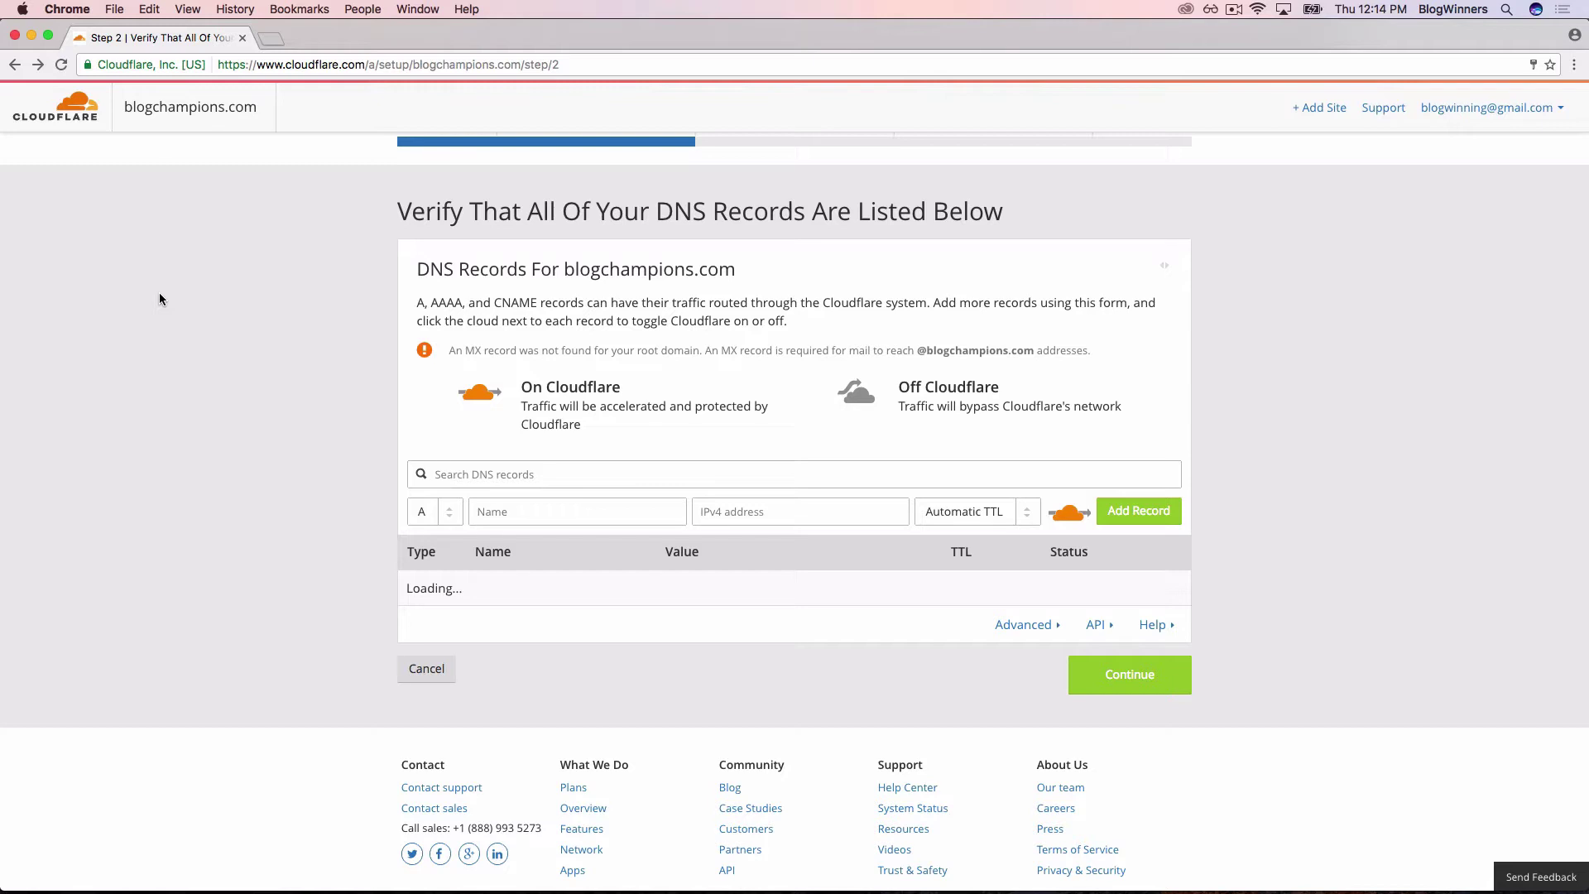
In a new tab, search Google for 'wp engine' and open the WP Engine User Portal result.
key("super+t")
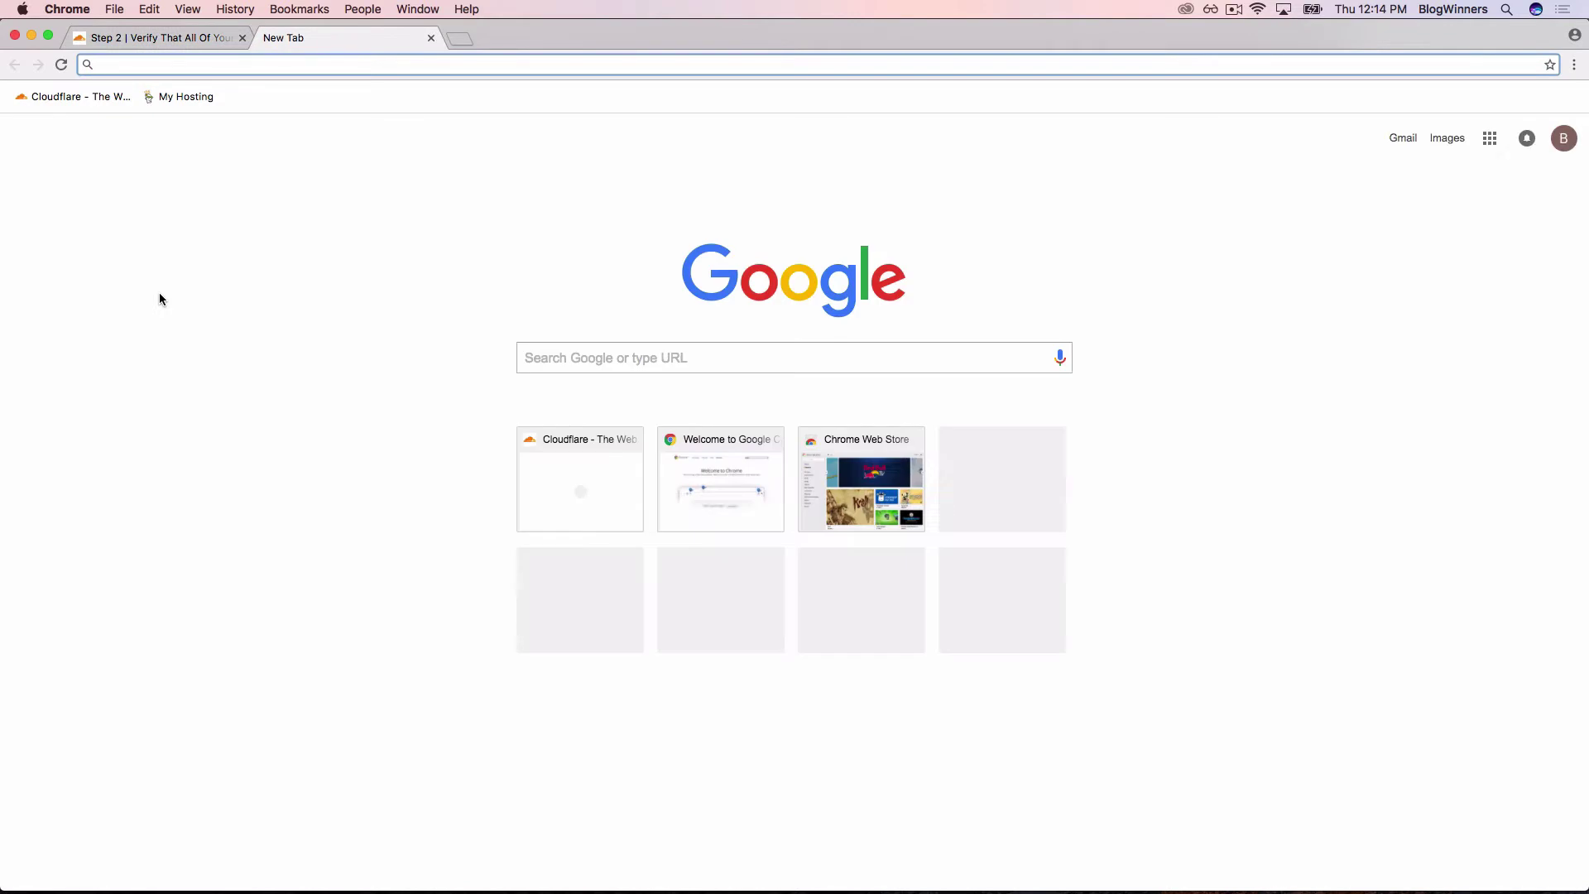
left_click(131, 40)
left_click(295, 38)
left_click(535, 361)
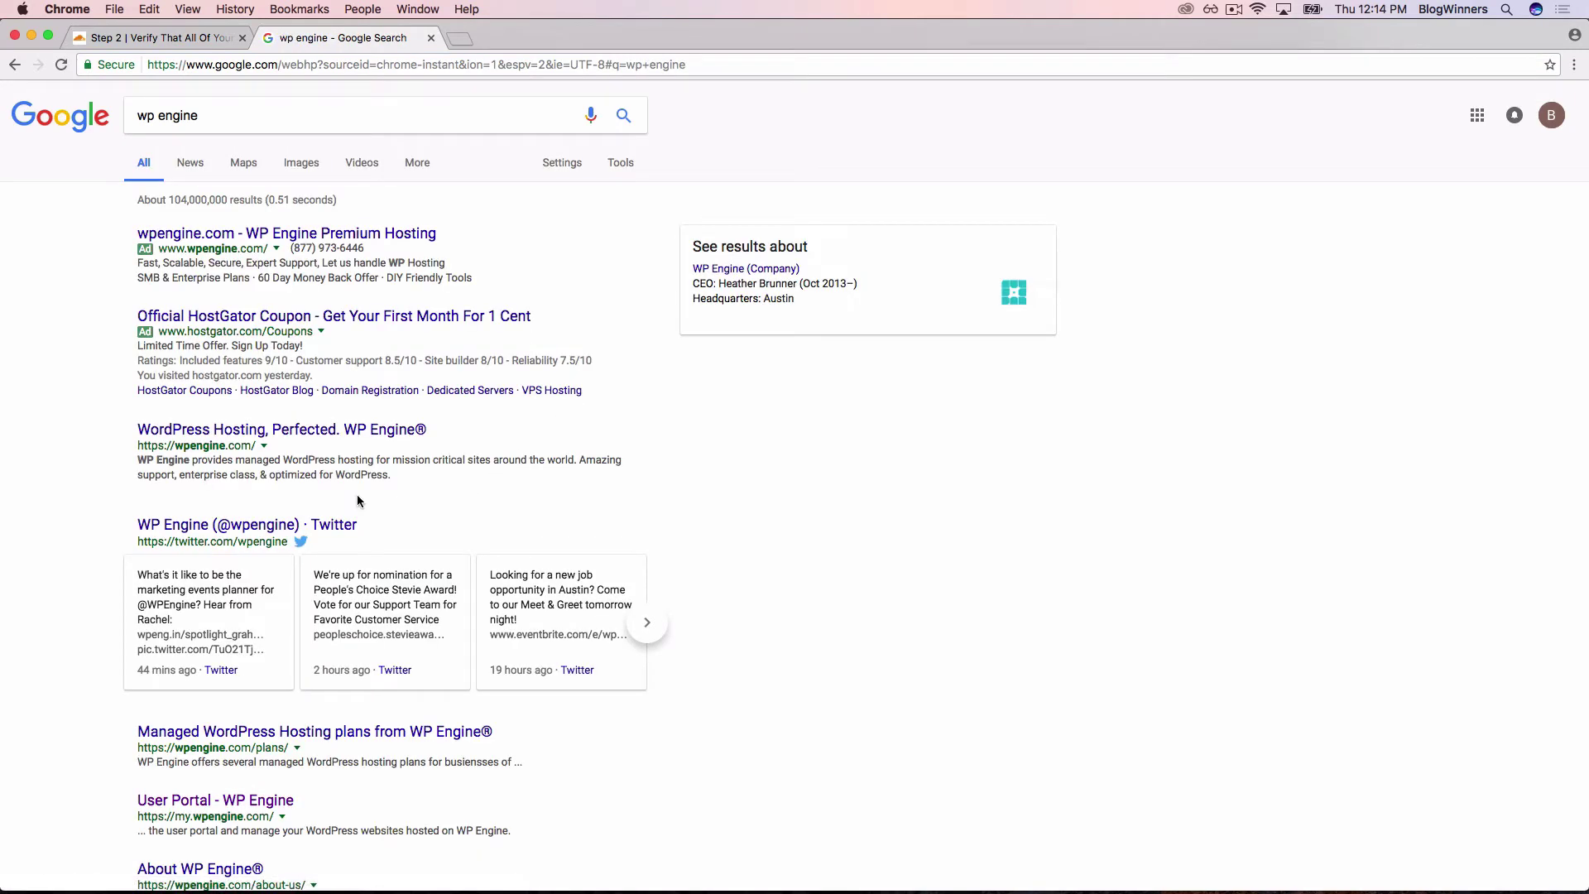
scroll(309, 213, "down", 1)
scroll(309, 213, "down", 10)
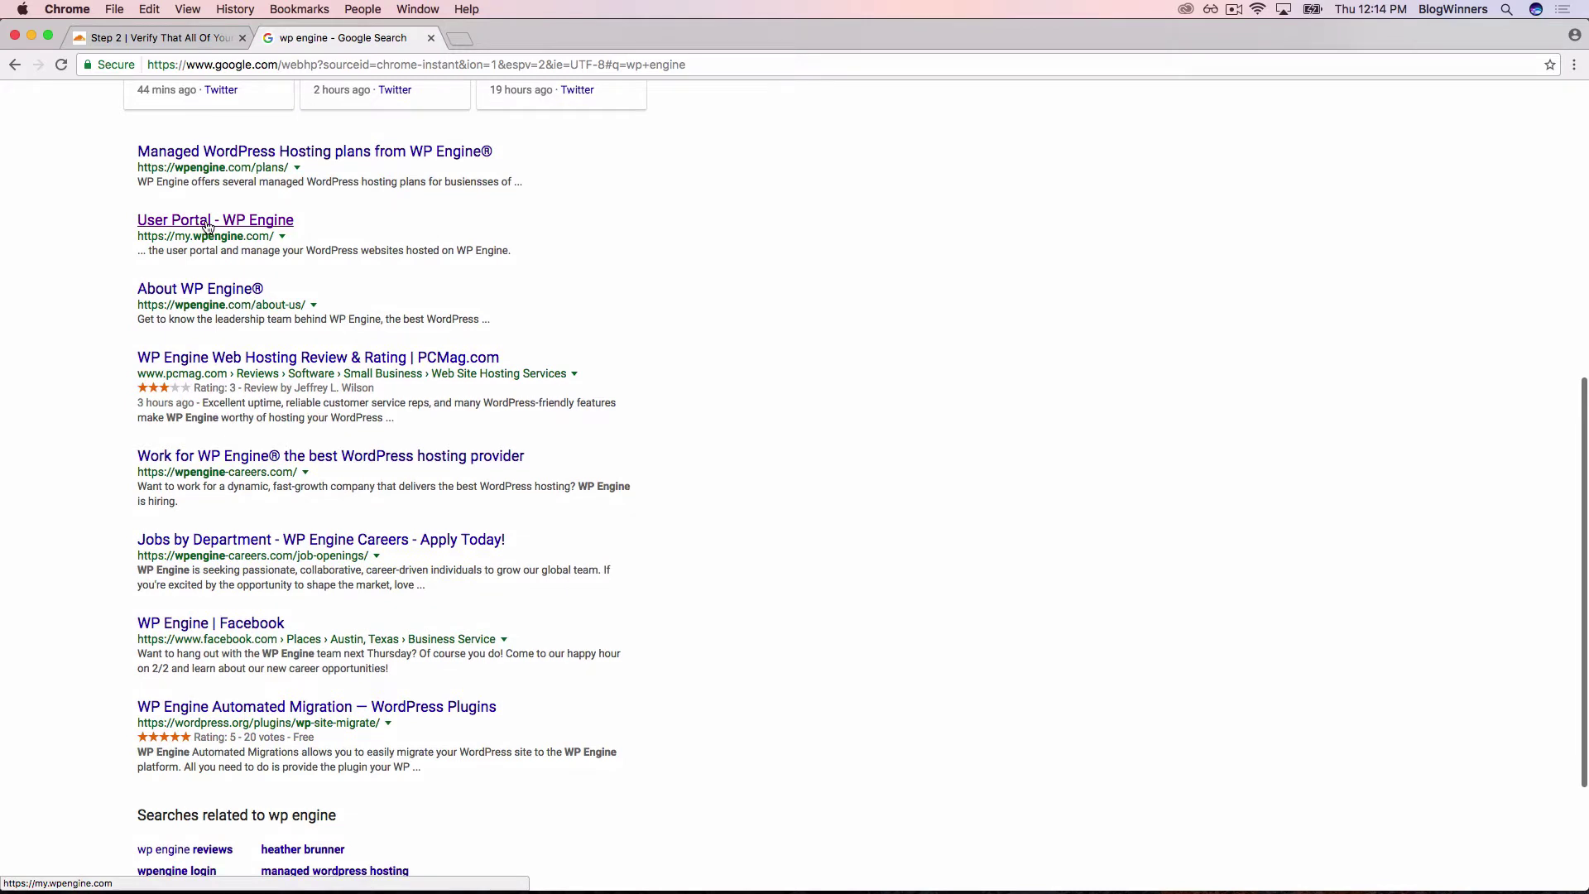
left_click(256, 222)
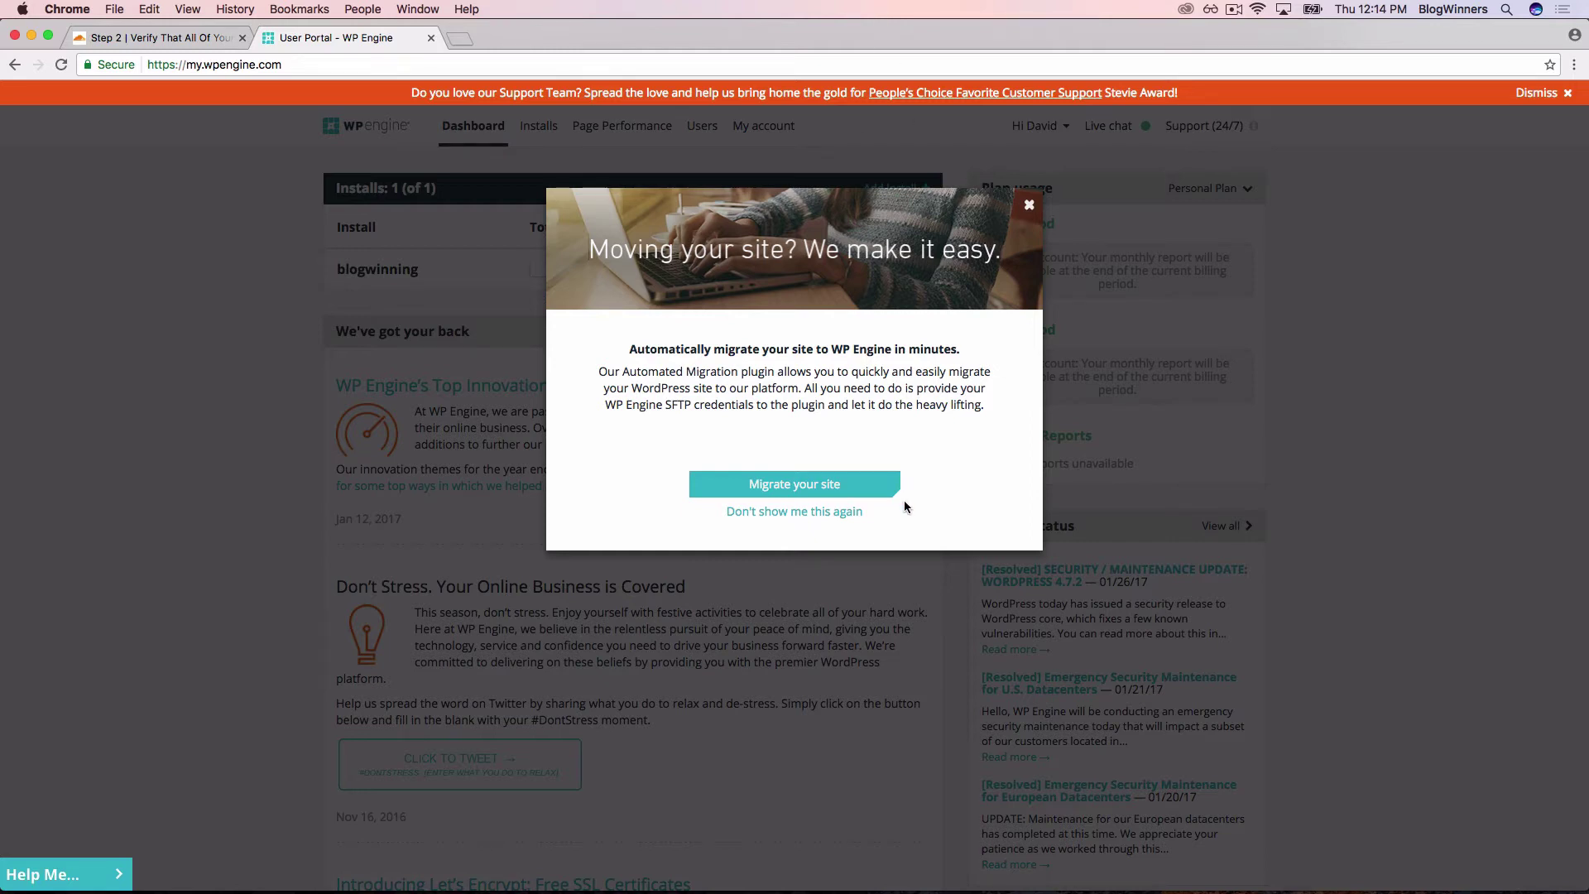
Permanently dismiss the site-migration pop-up and go to the blogwinning install's Domains page.
left_click(842, 515)
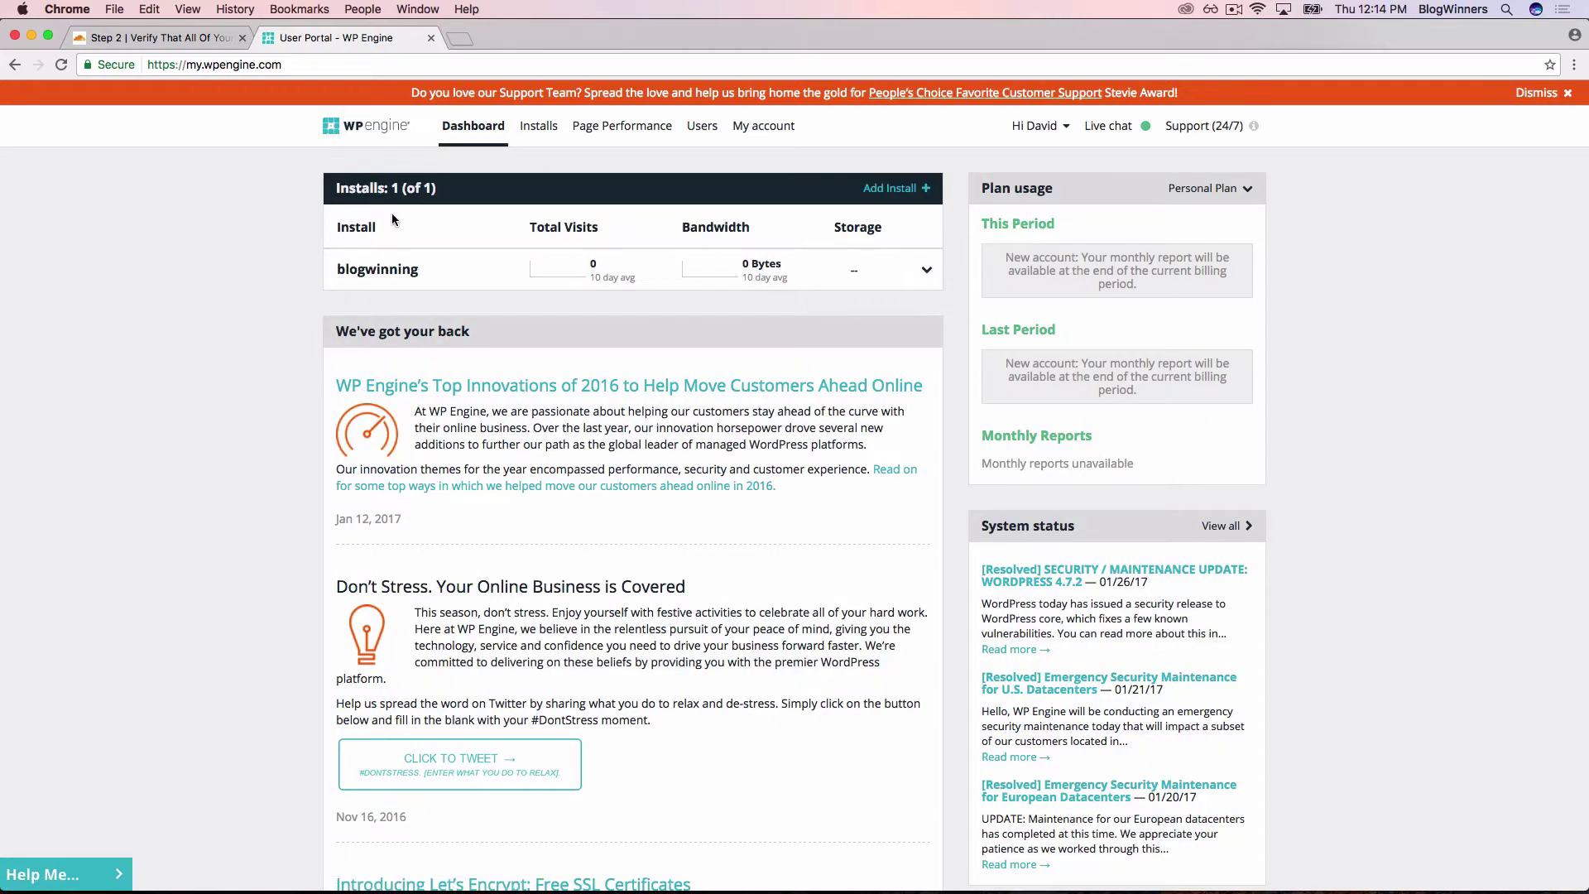
left_click(926, 271)
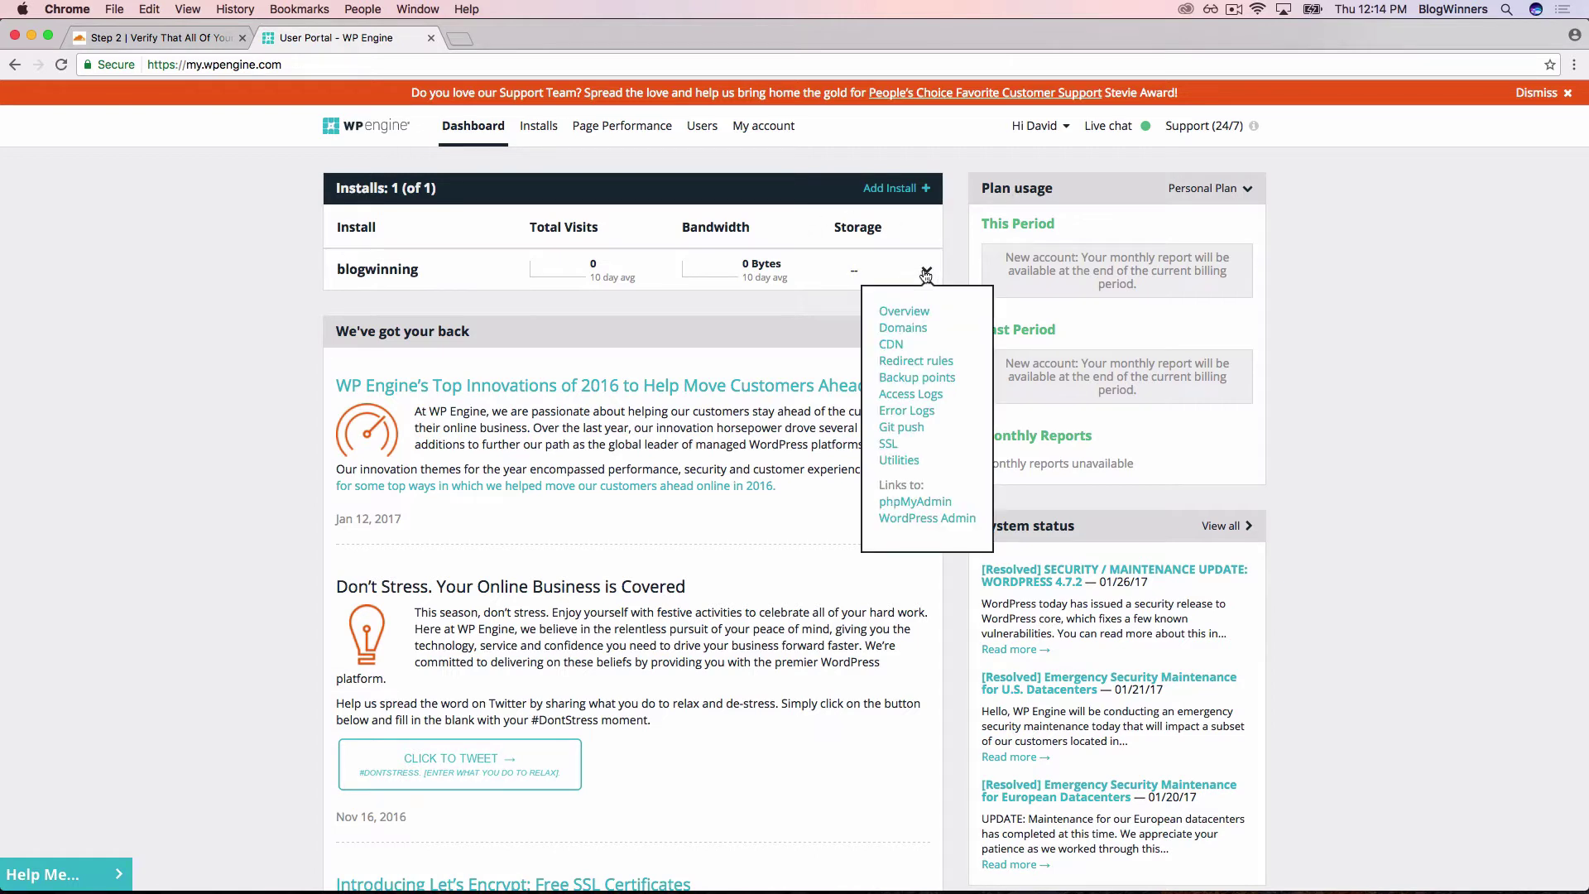
left_click(904, 329)
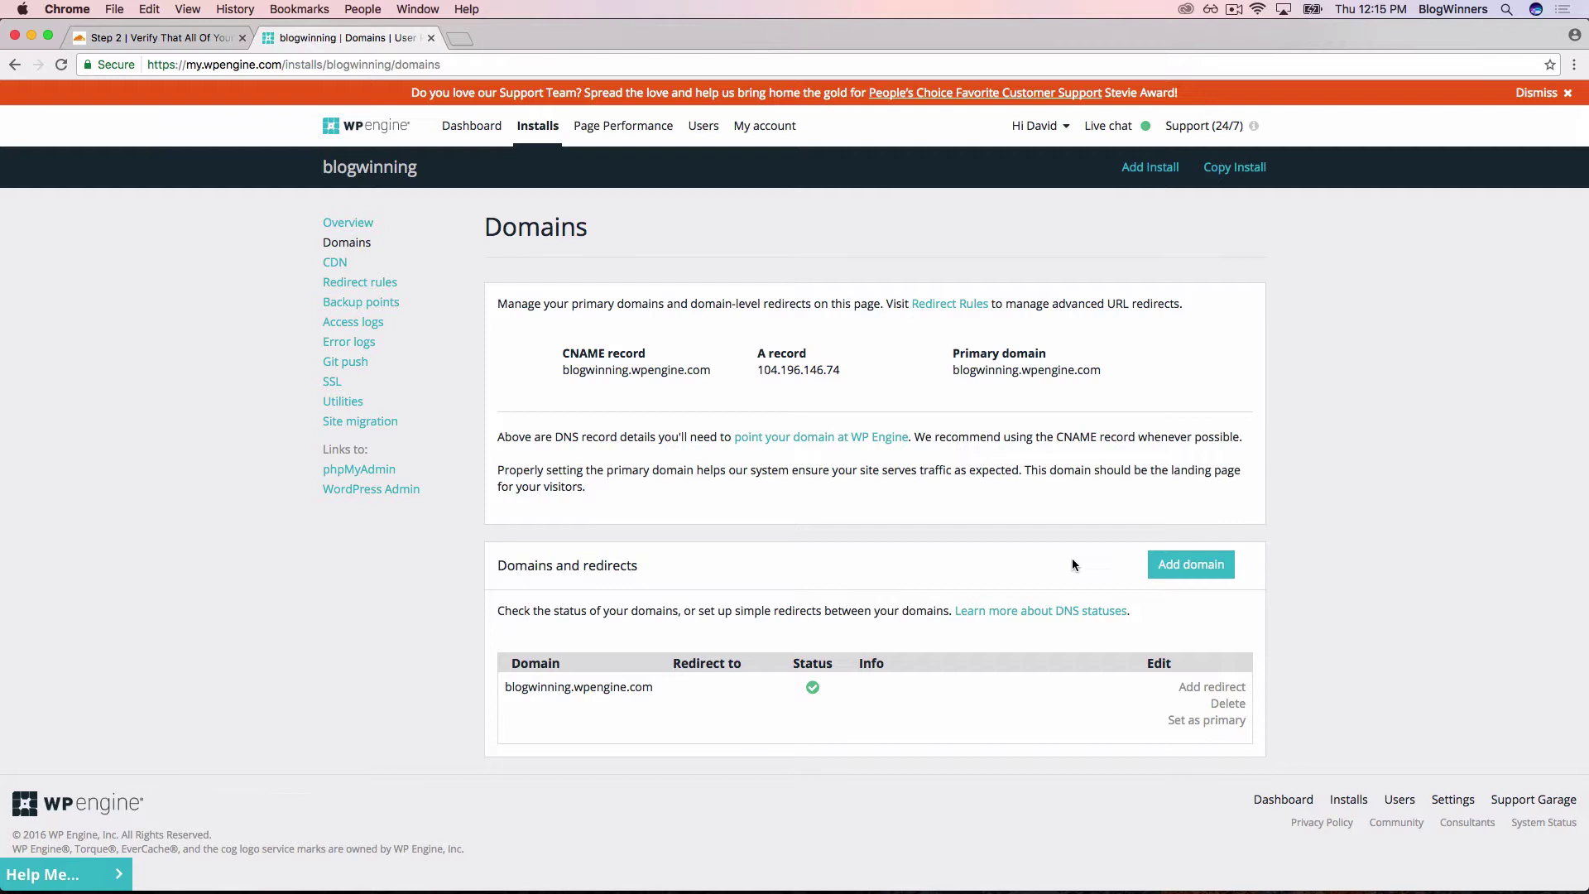
Add blogchampions.com as a new domain on the blogwinning install.
left_click(1220, 573)
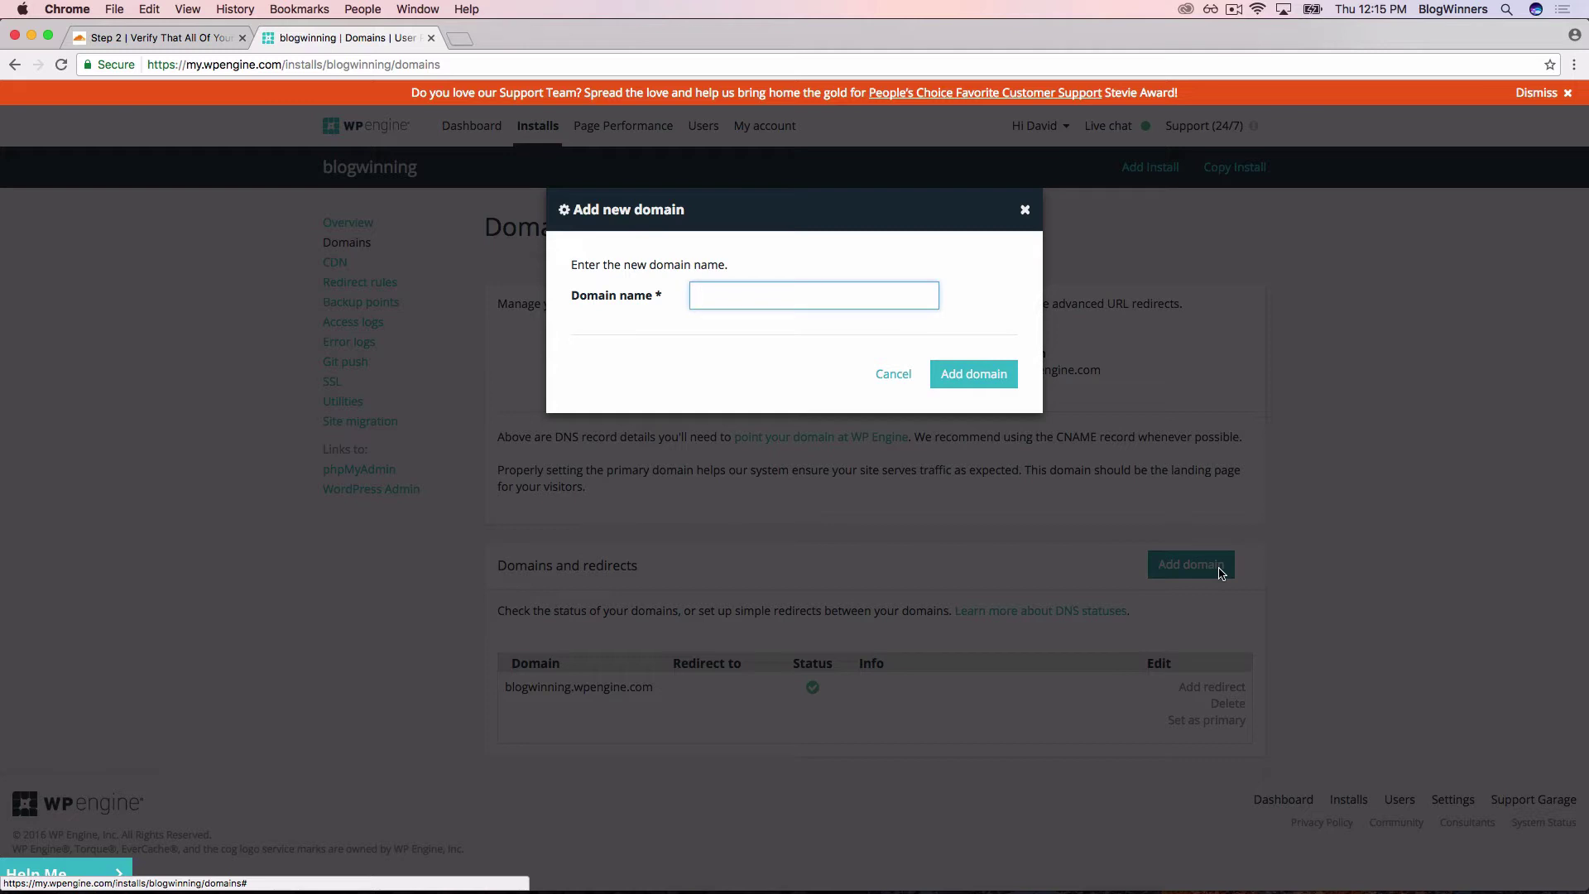
type("blogchampions.com")
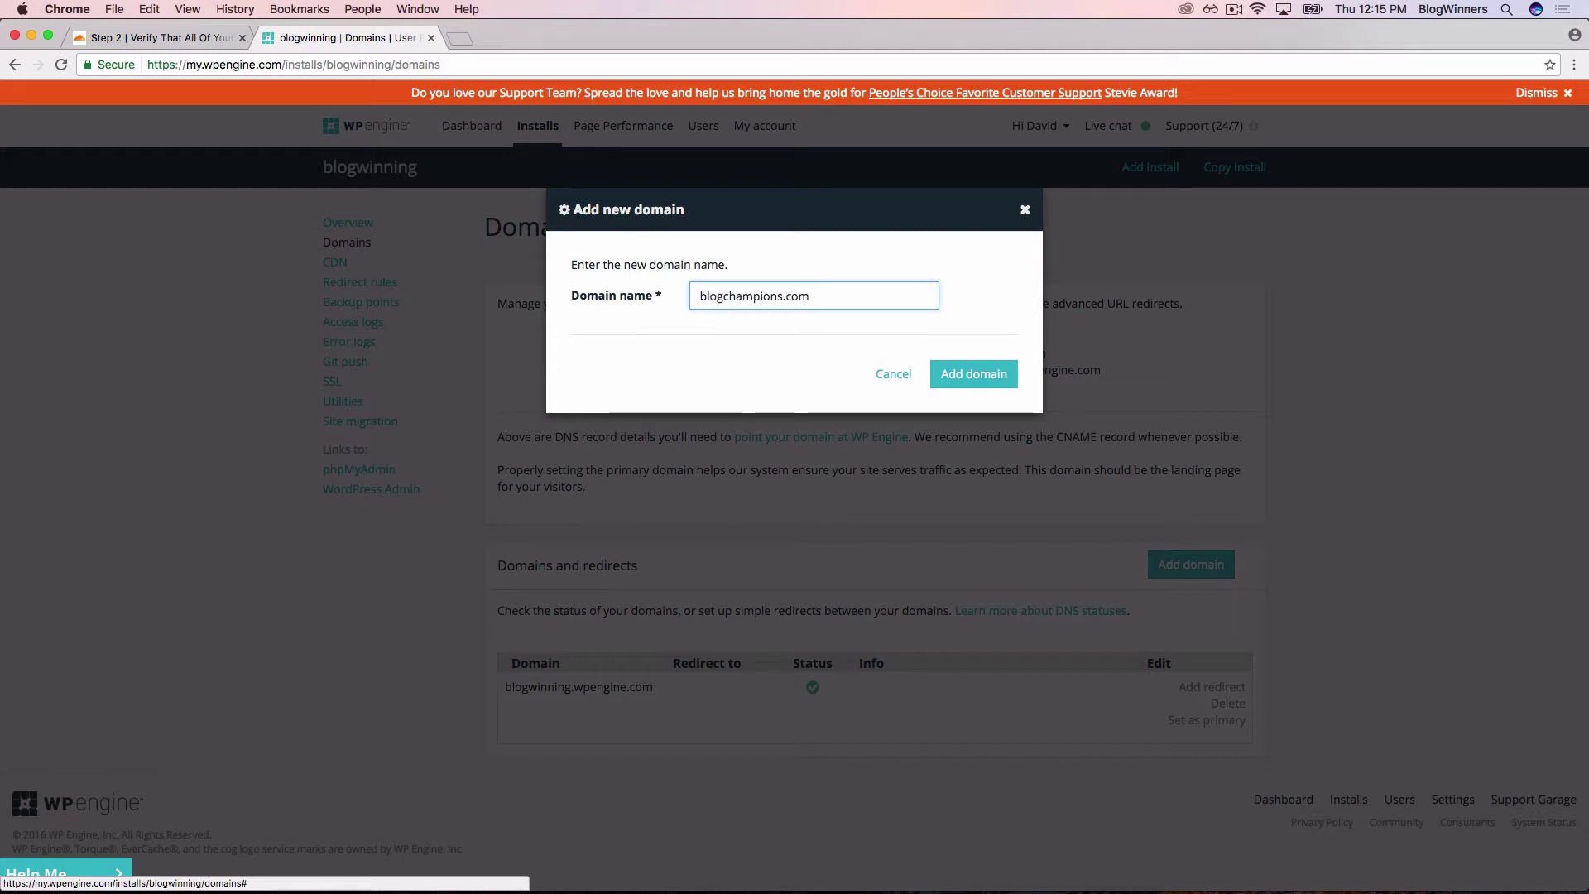
left_click(989, 372)
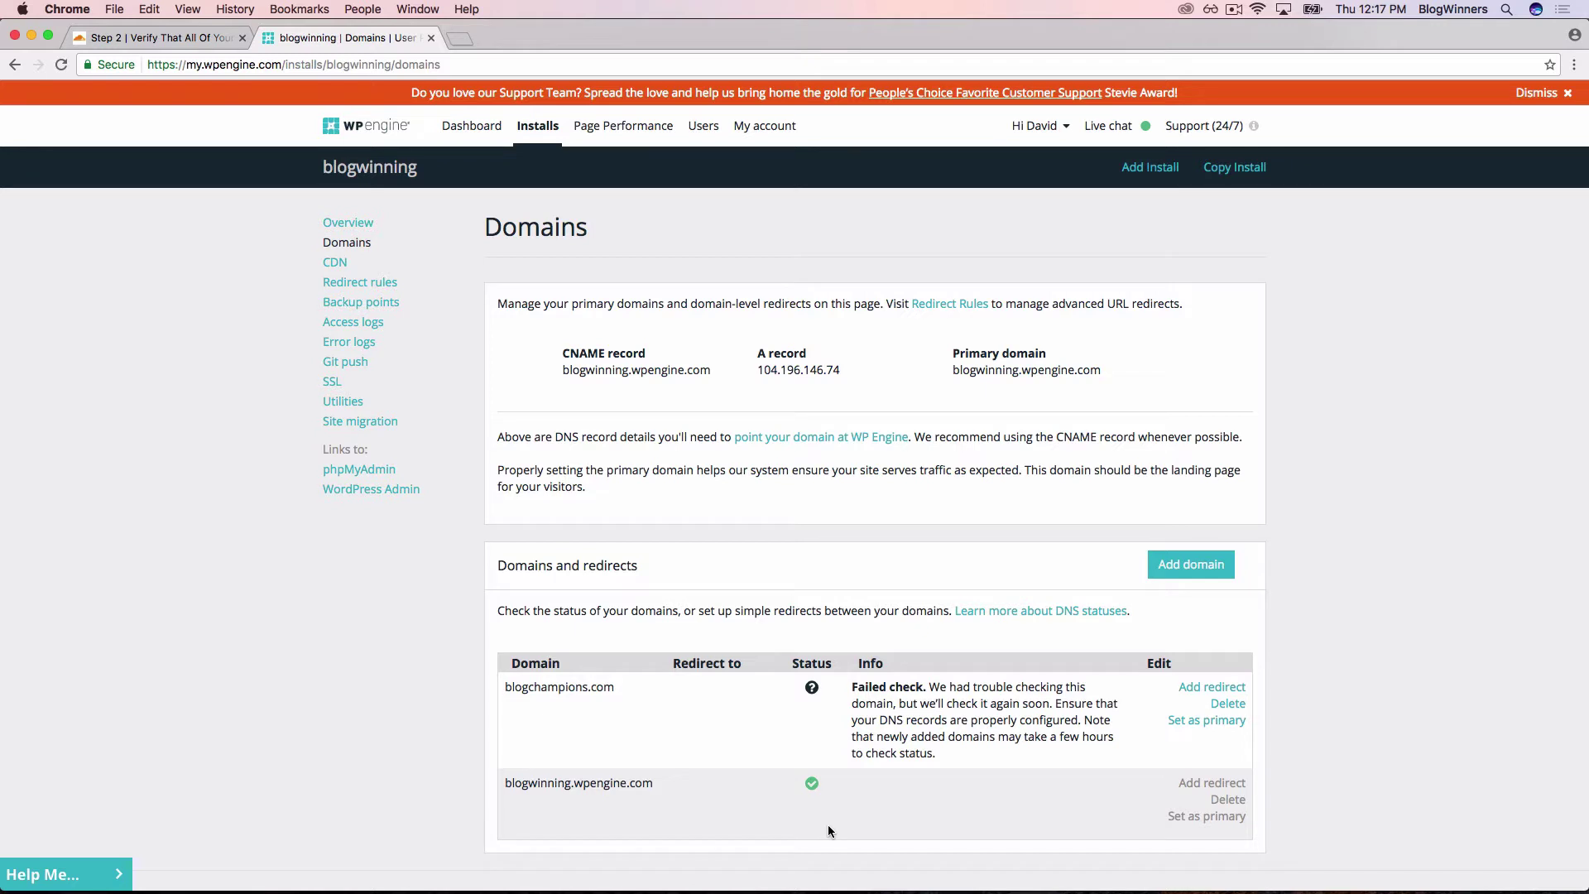
Make blogchampions.com primary, redirect blogwinning.wpengine.com to it, and select the CNAME value.
left_click(1200, 726)
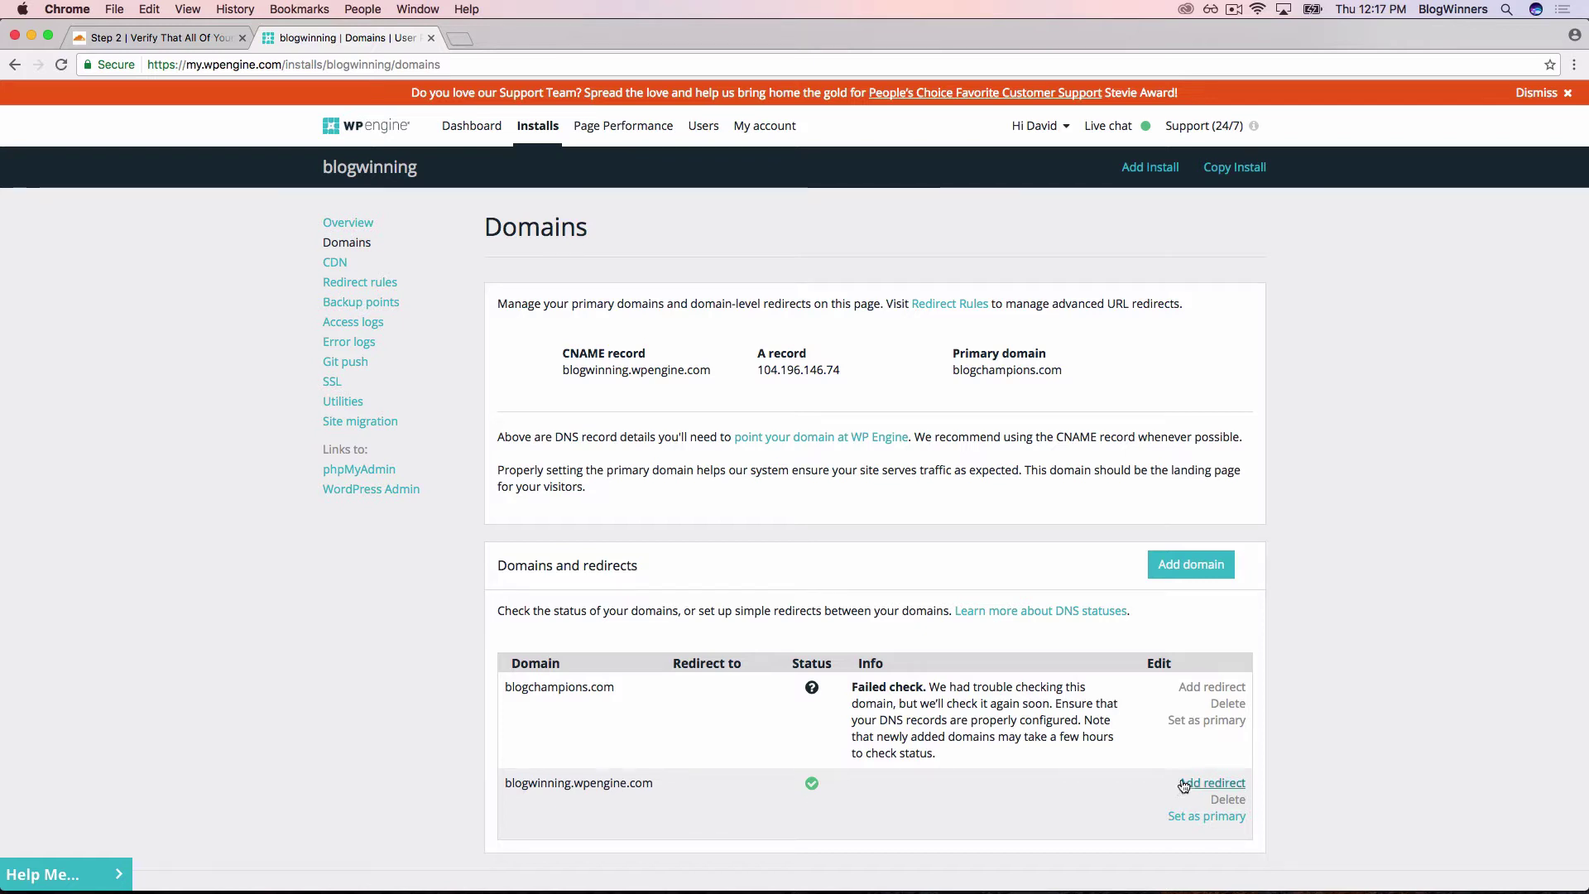
left_click(1236, 785)
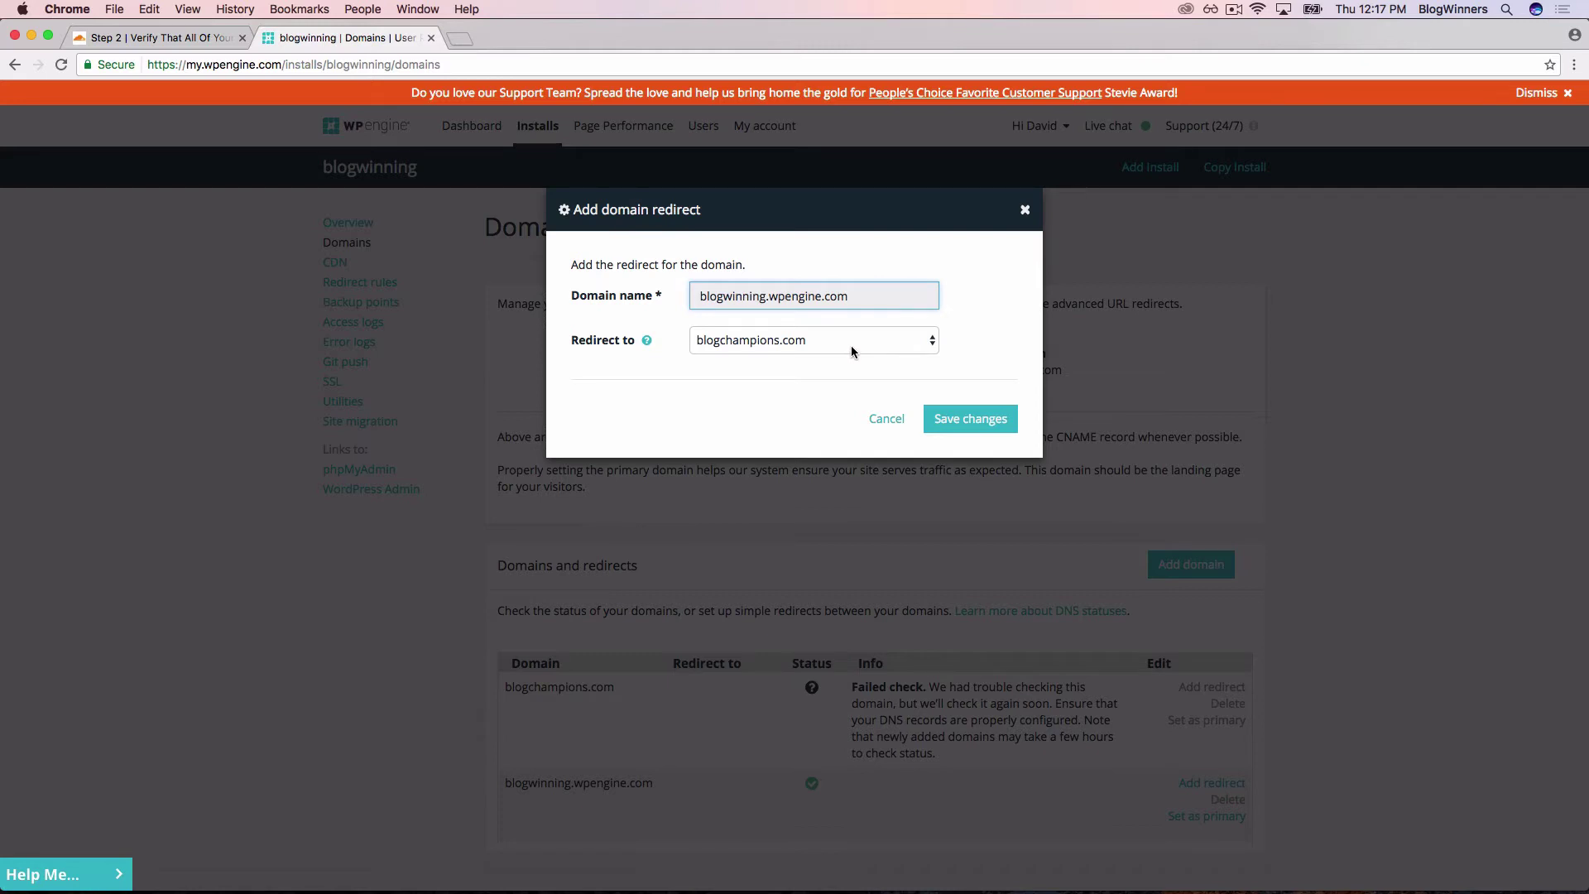
left_click(993, 425)
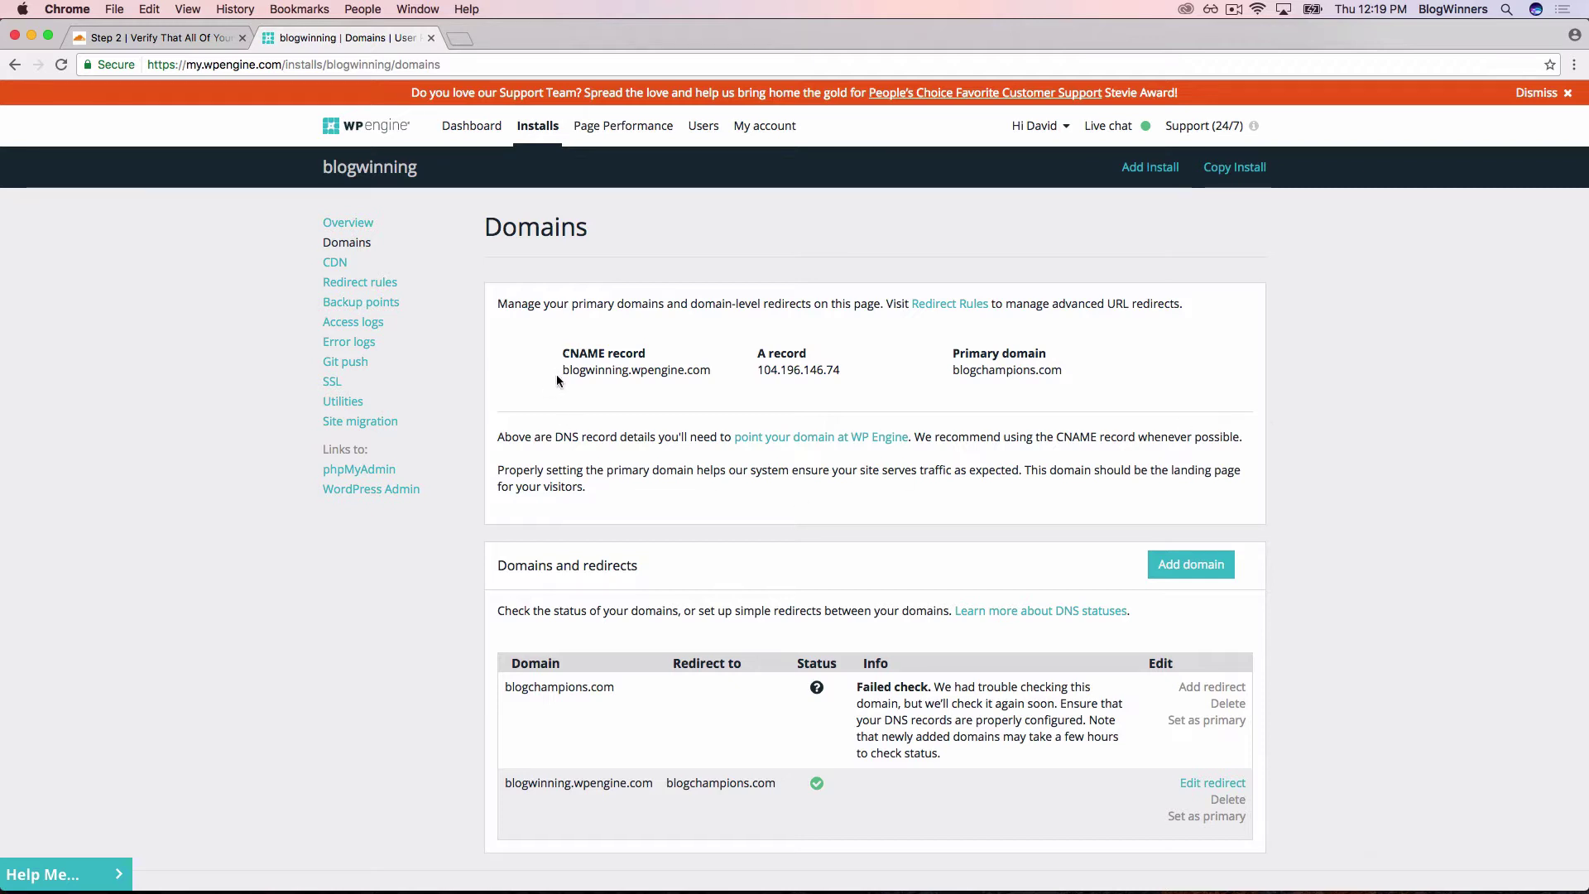
left_click_drag(560, 370, 714, 372)
key("super+c")
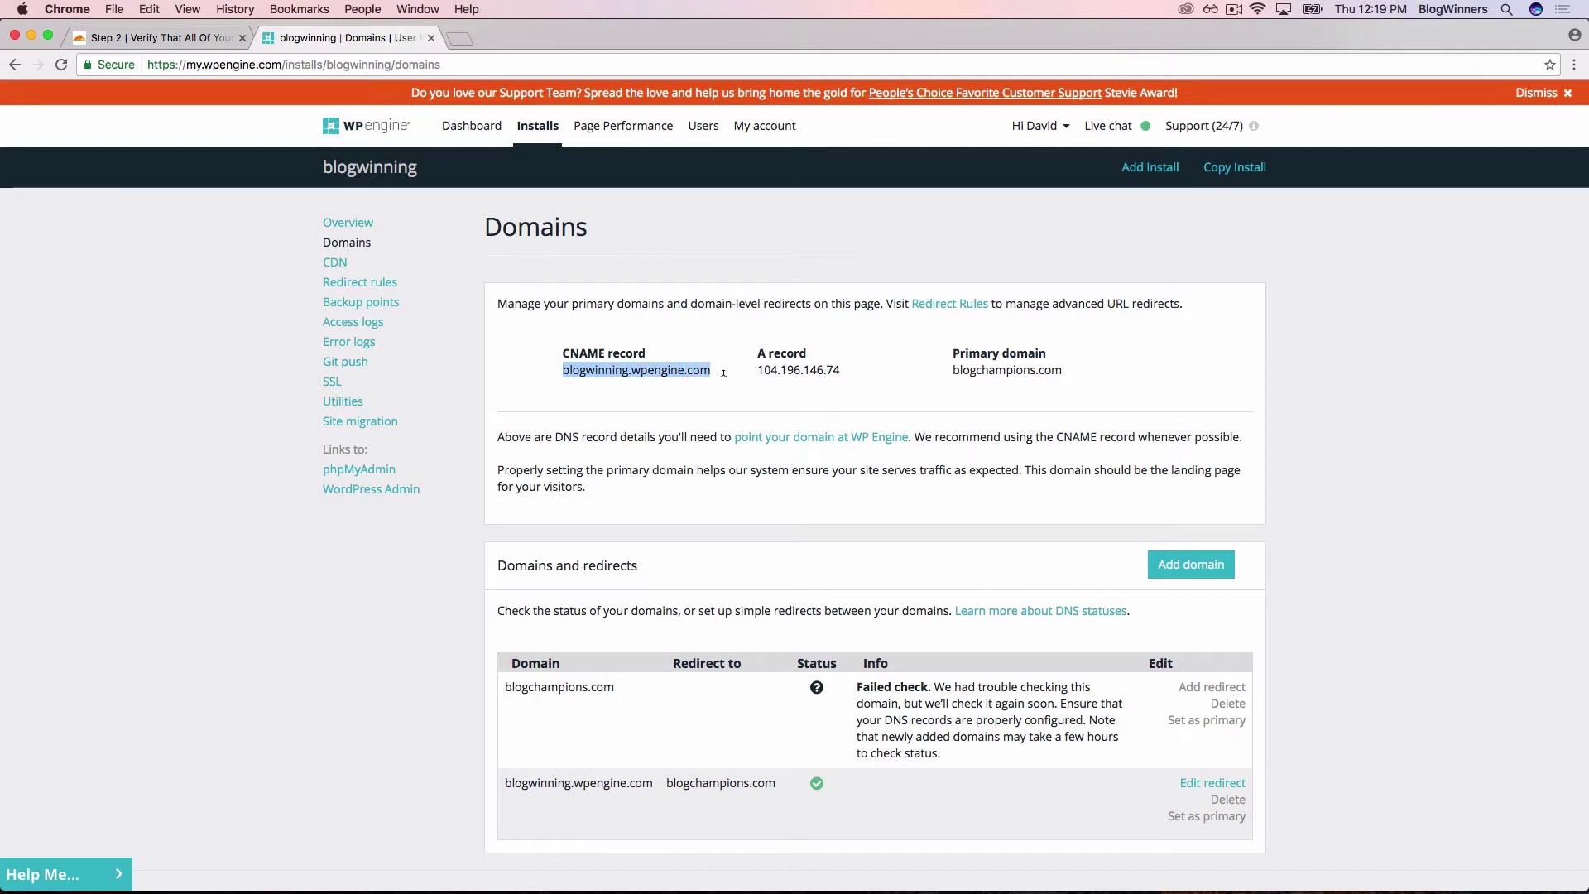
Add a Cloudflare CNAME record named blogwinning.wpengine.com with target @ and Automatic TTL.
left_click(142, 36)
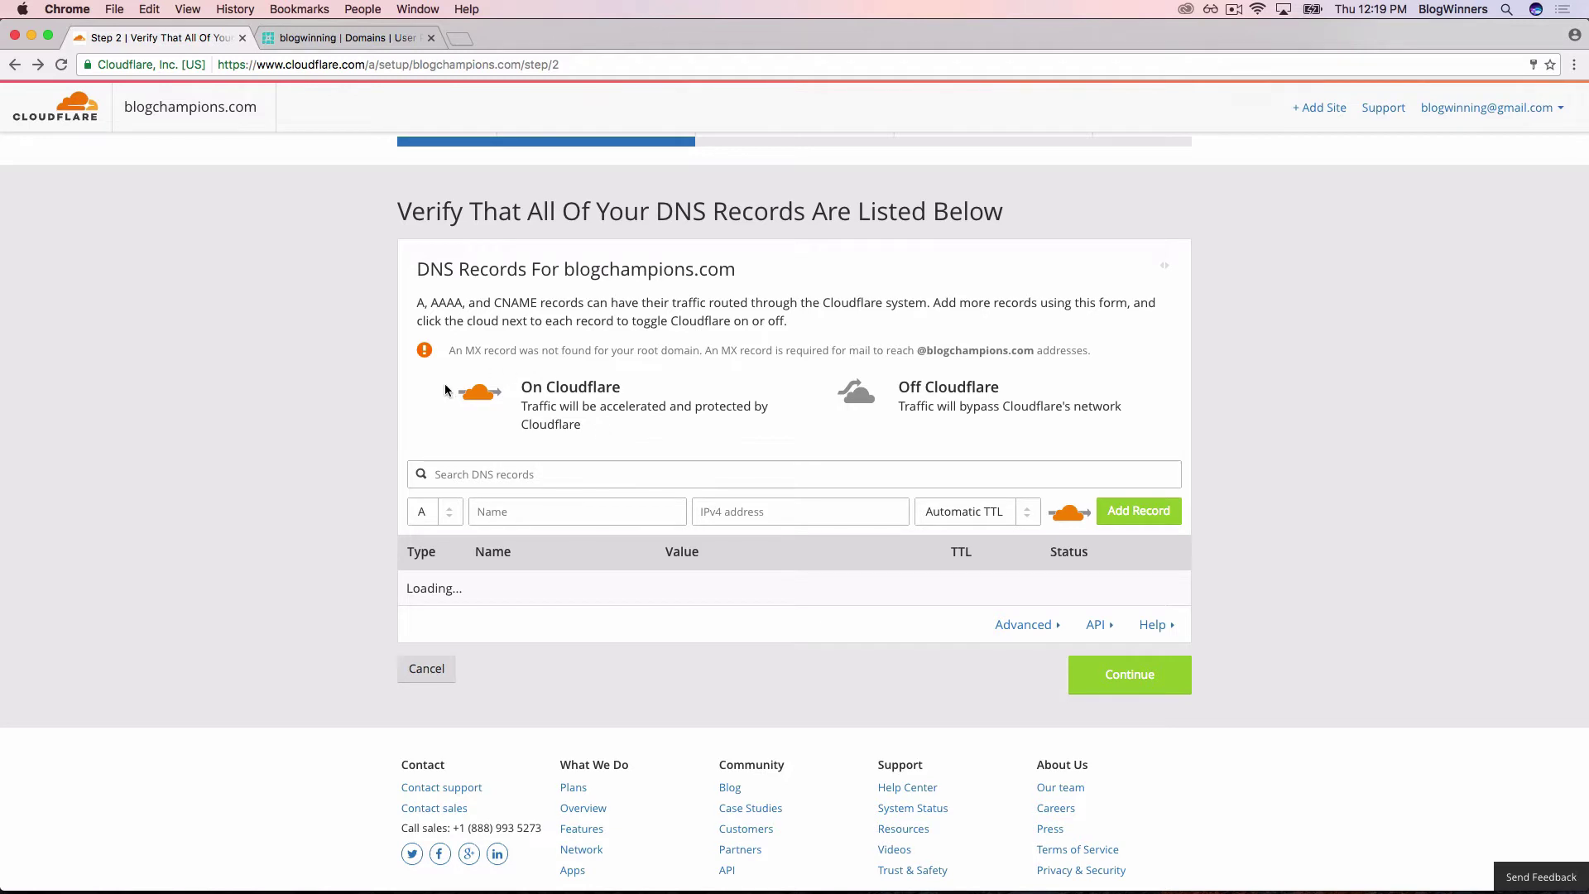
left_click(439, 514)
left_click(435, 580)
left_click(561, 513)
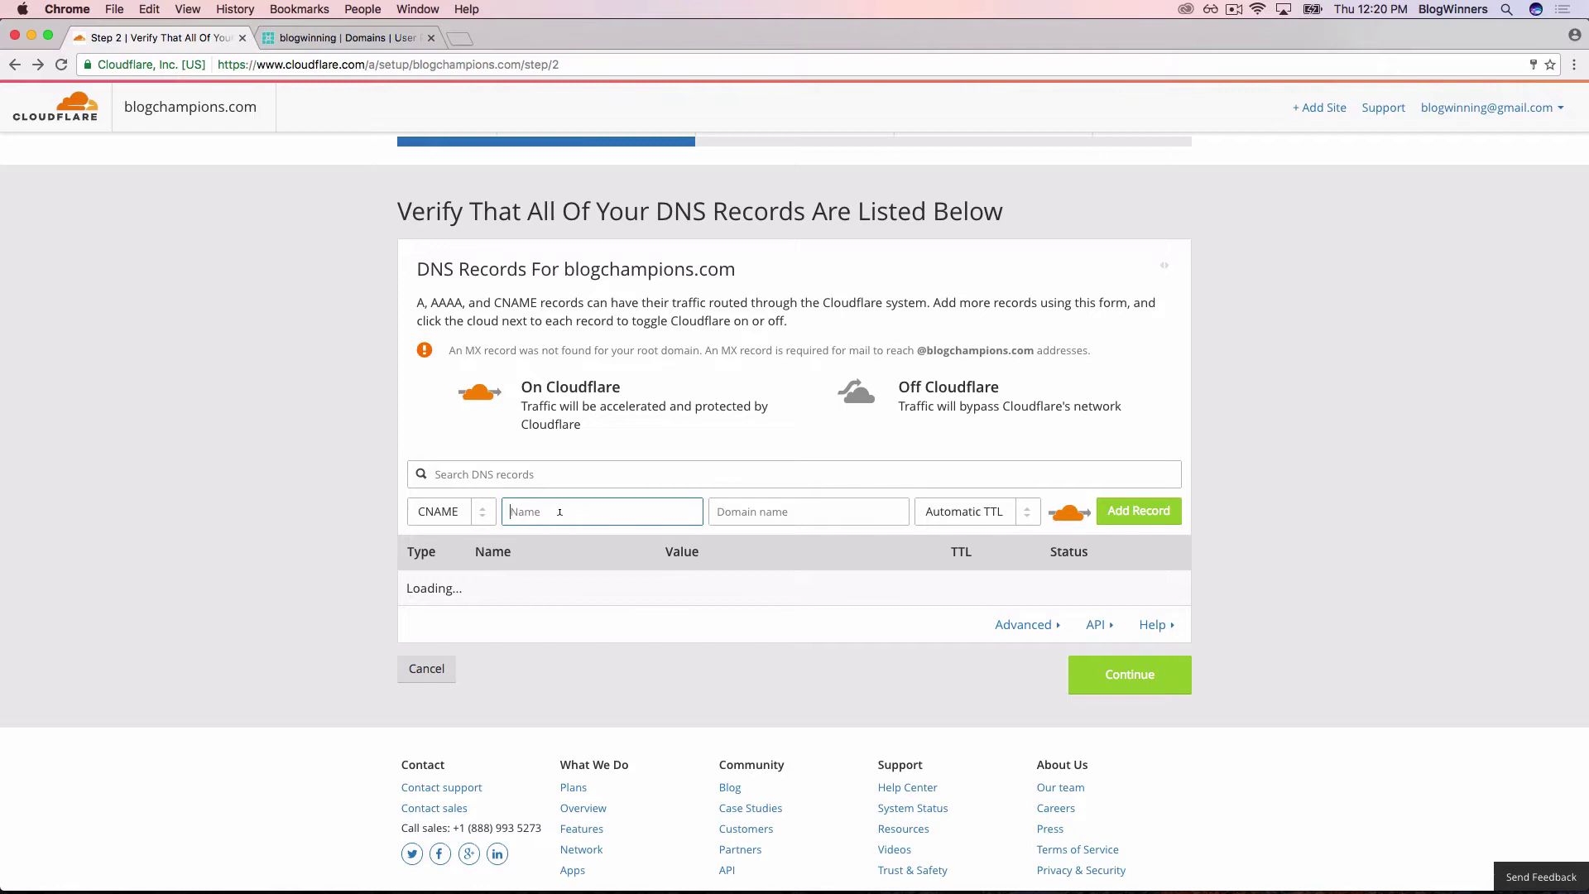
key("super+v")
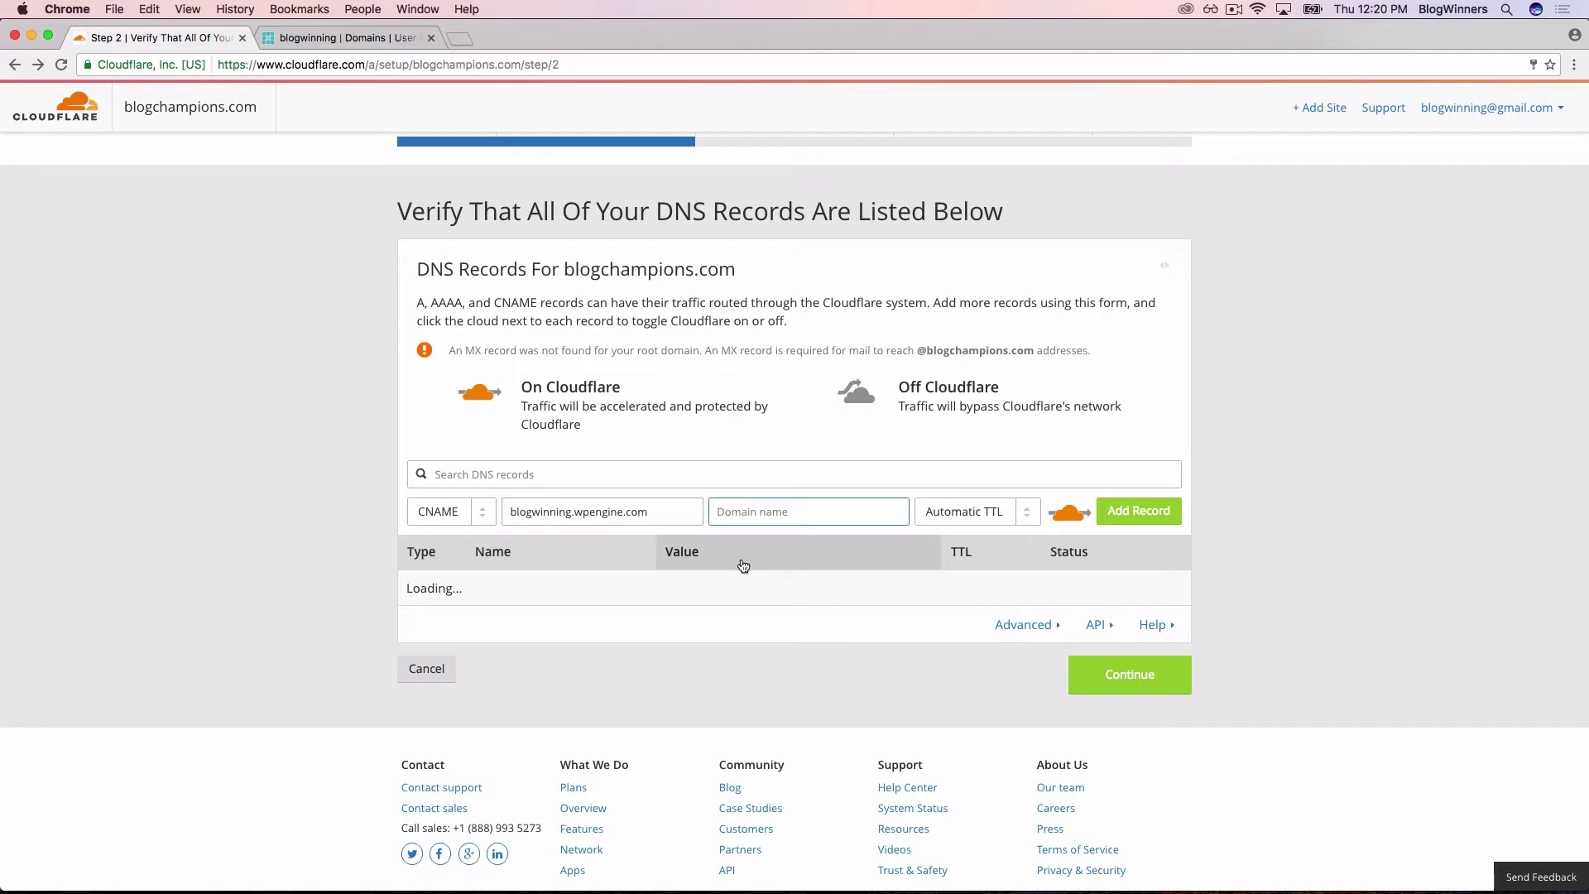
type("@")
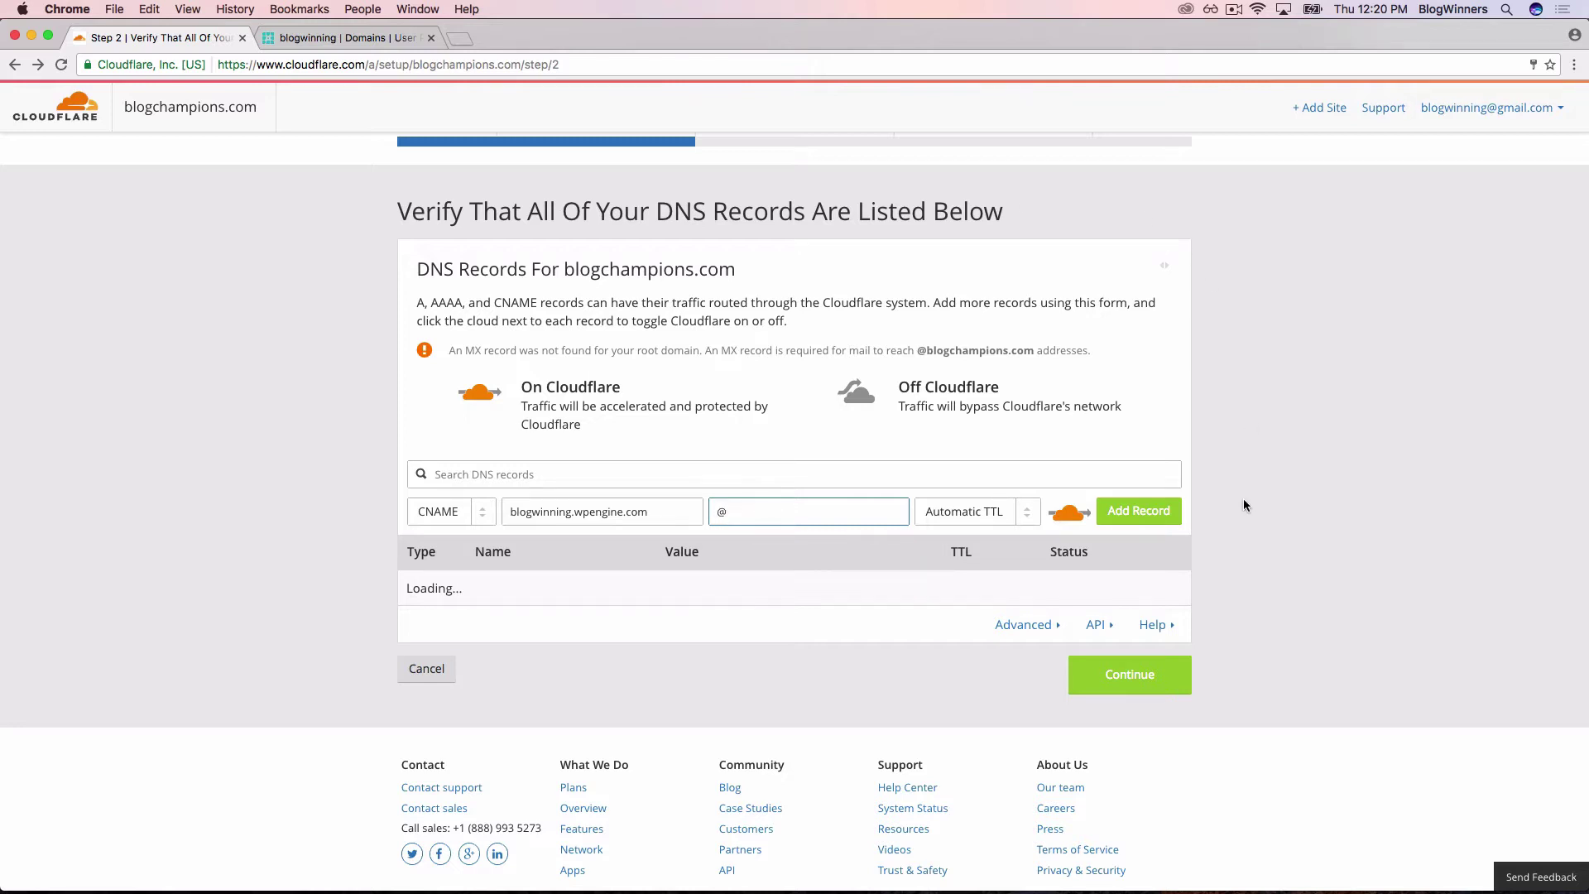
left_click(1154, 514)
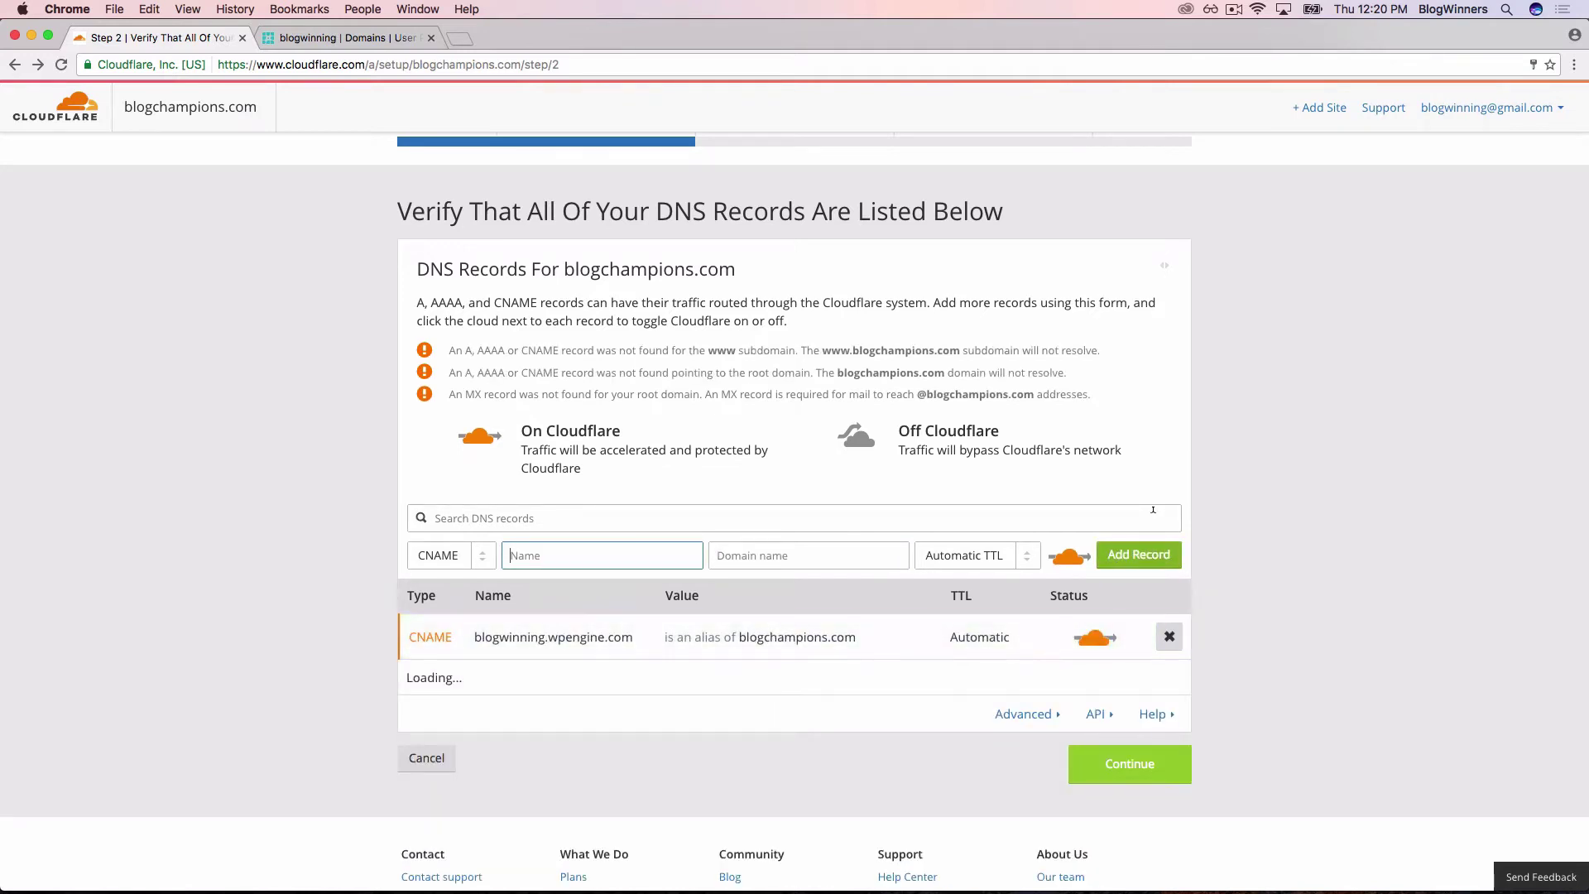
Select WP Engine's A record IP 104.196.146.74 and return to the Cloudflare DNS page.
left_click(321, 39)
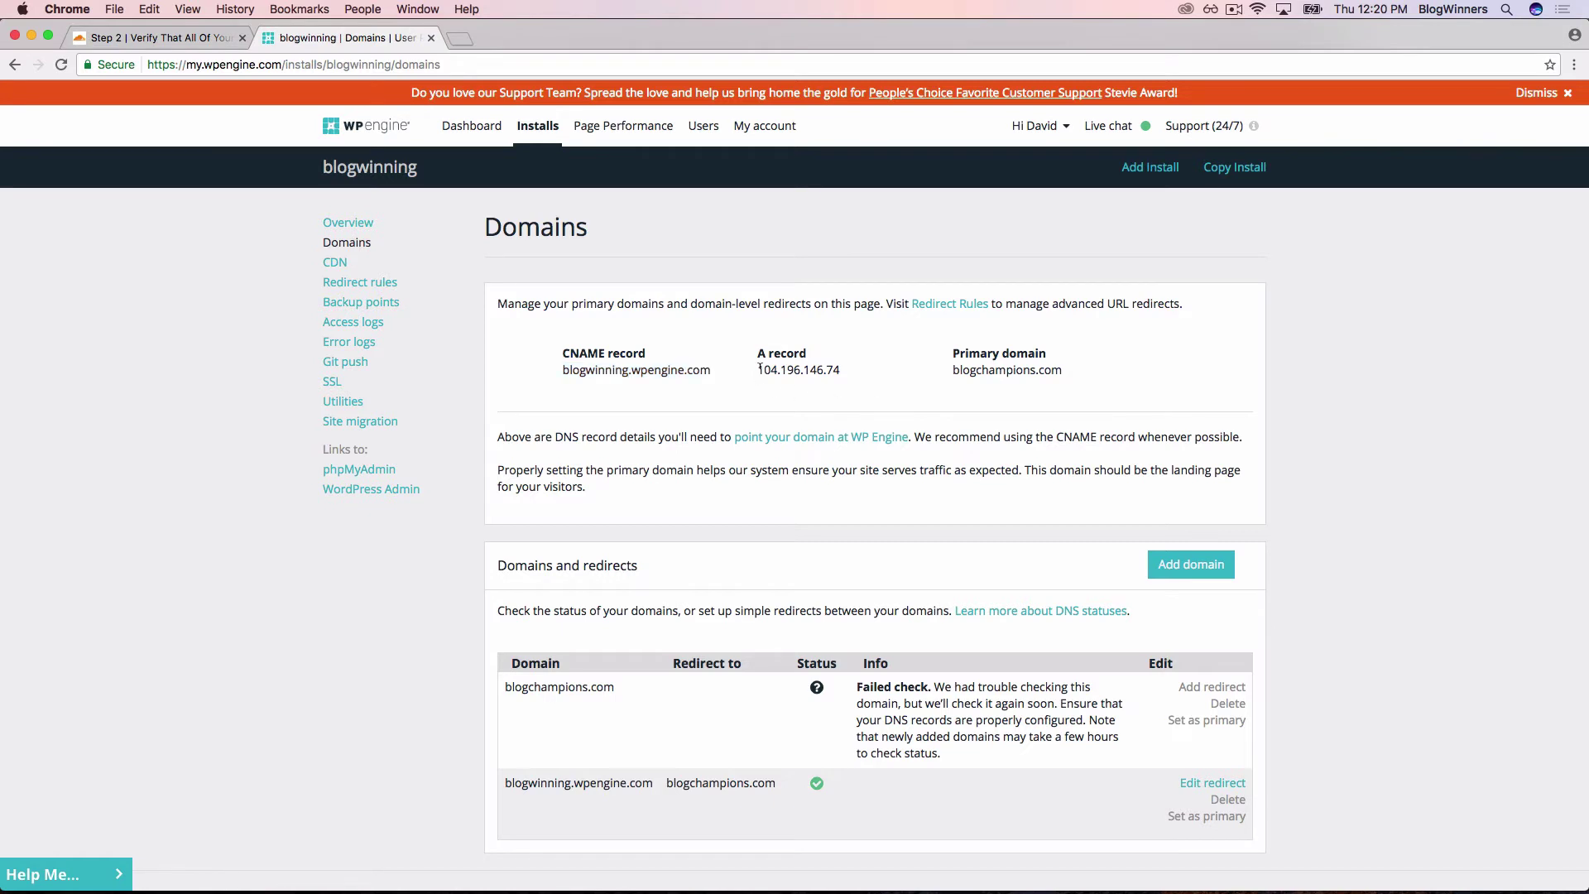
left_click_drag(759, 368, 848, 369)
key("super+c")
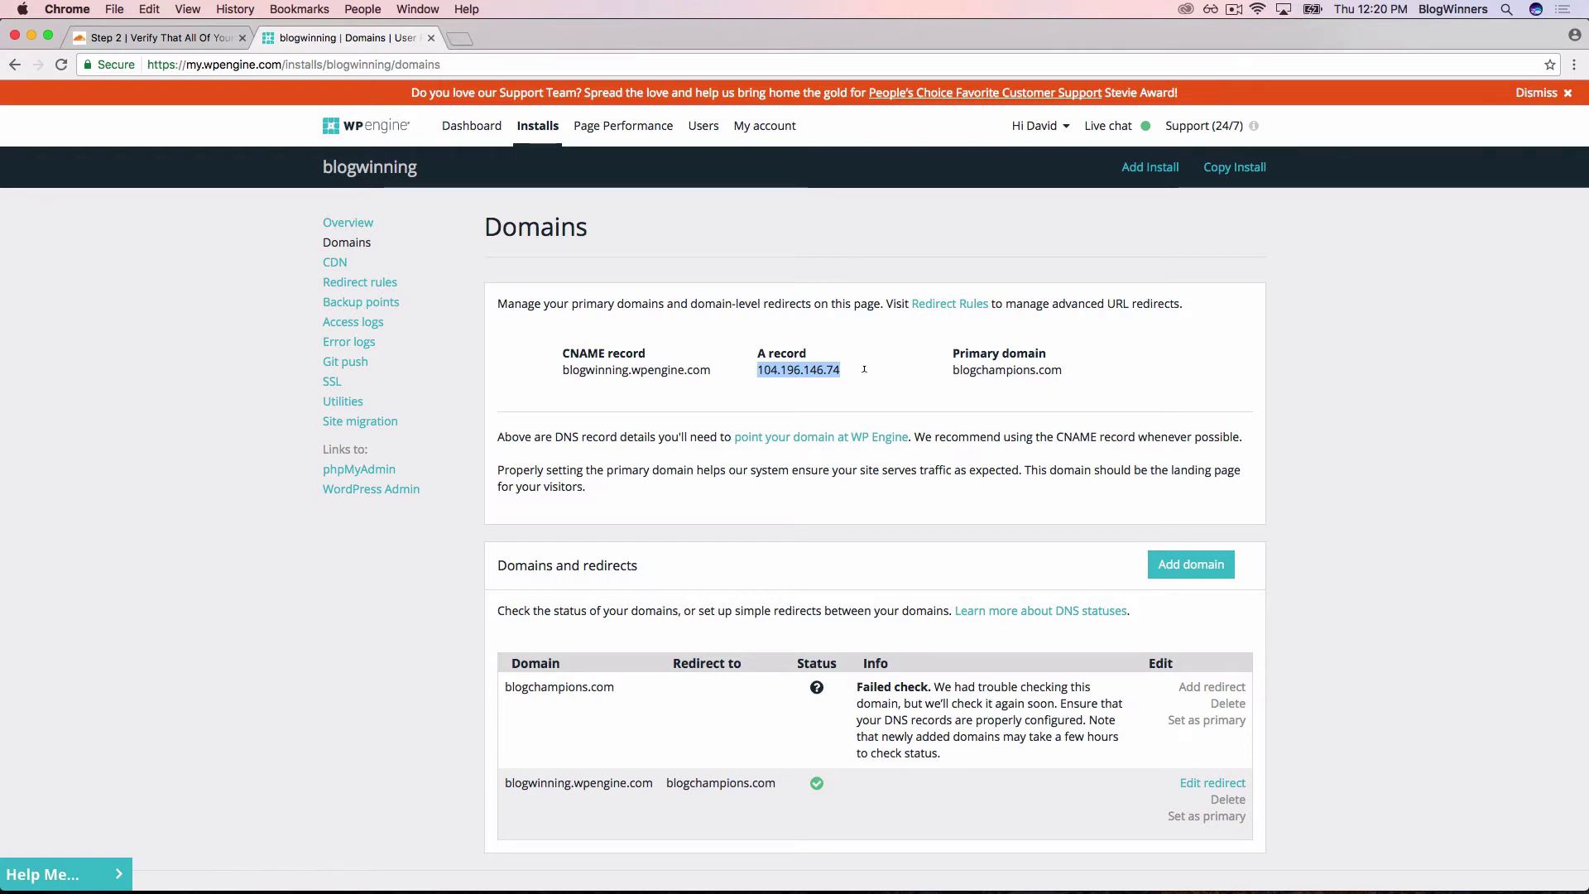
left_click(186, 38)
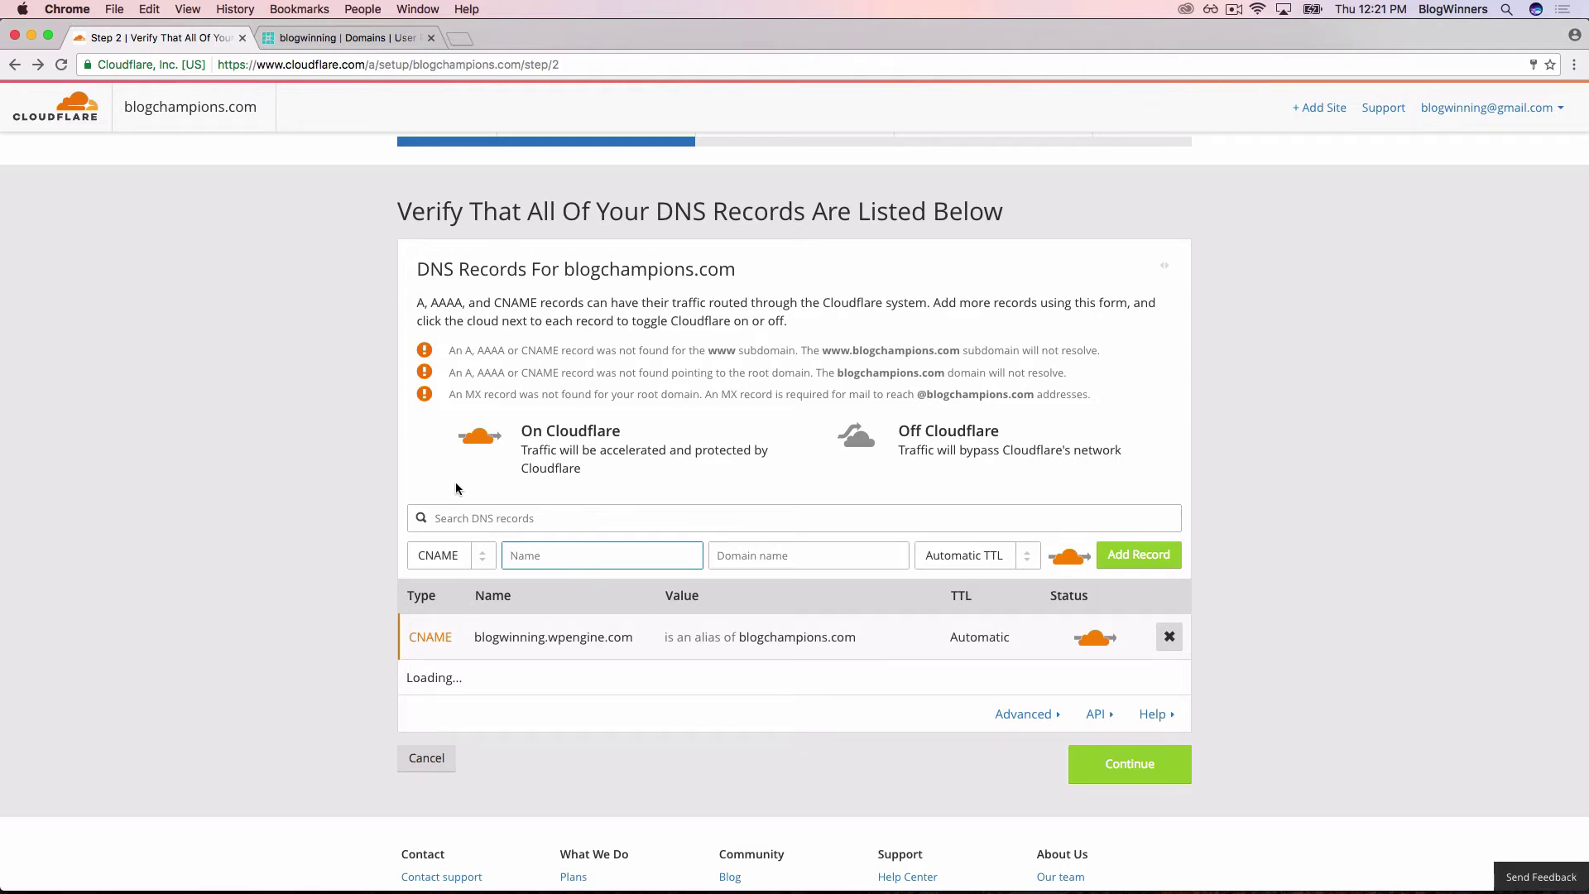
Add a Cloudflare A record with name @ and IPv4 address 104.196.146.74.
left_click(455, 555)
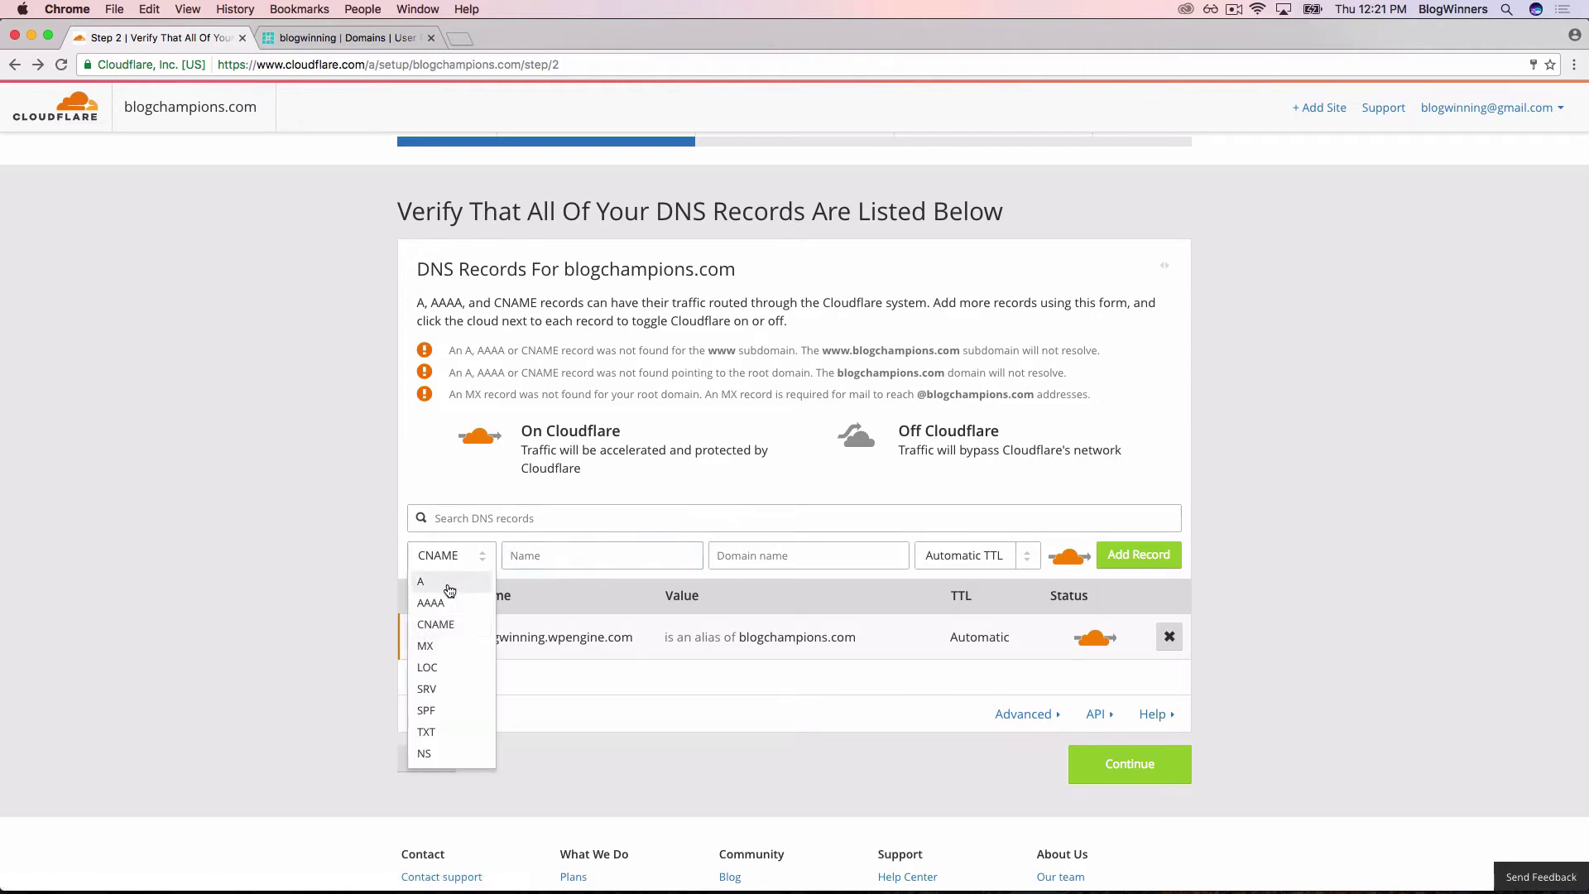
left_click(449, 583)
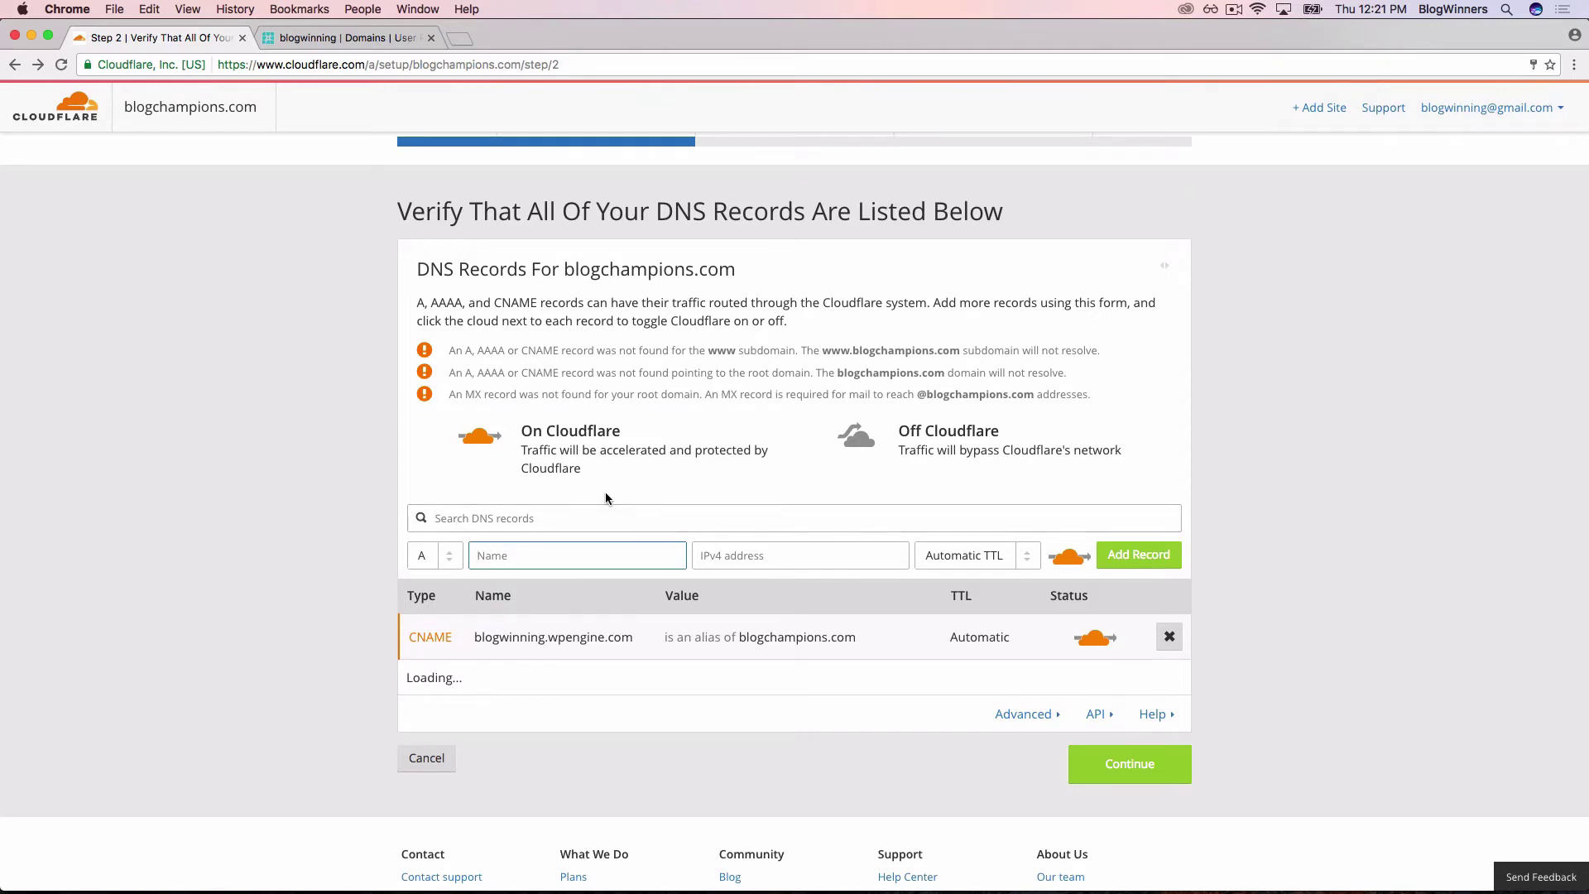
type("@")
left_click(791, 556)
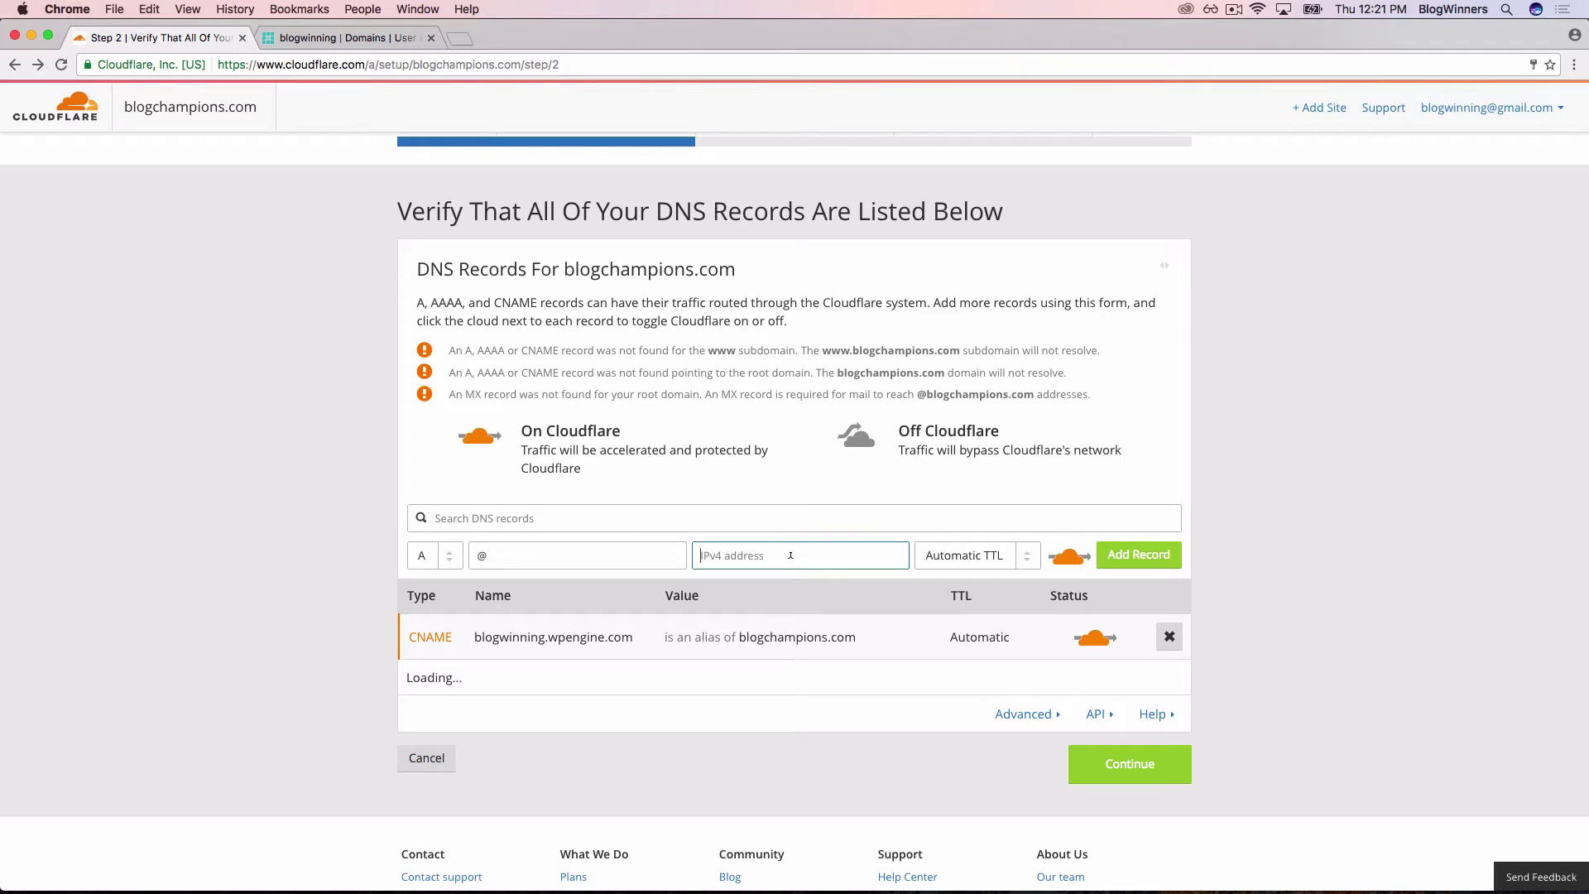
key("super+v")
left_click(1138, 555)
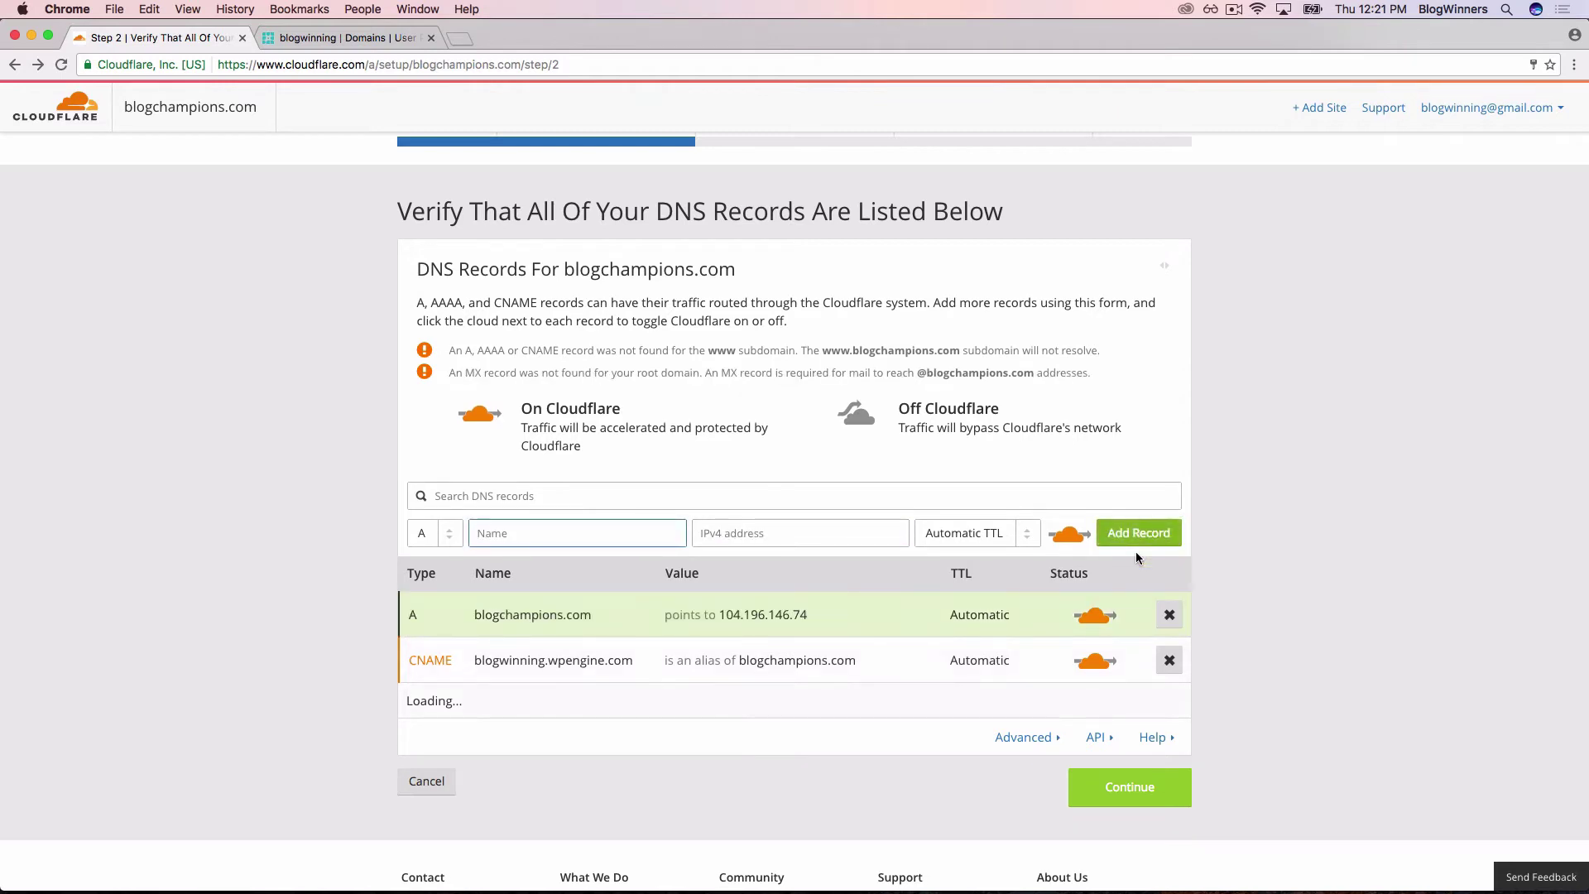
scroll(1135, 551, "down", 3)
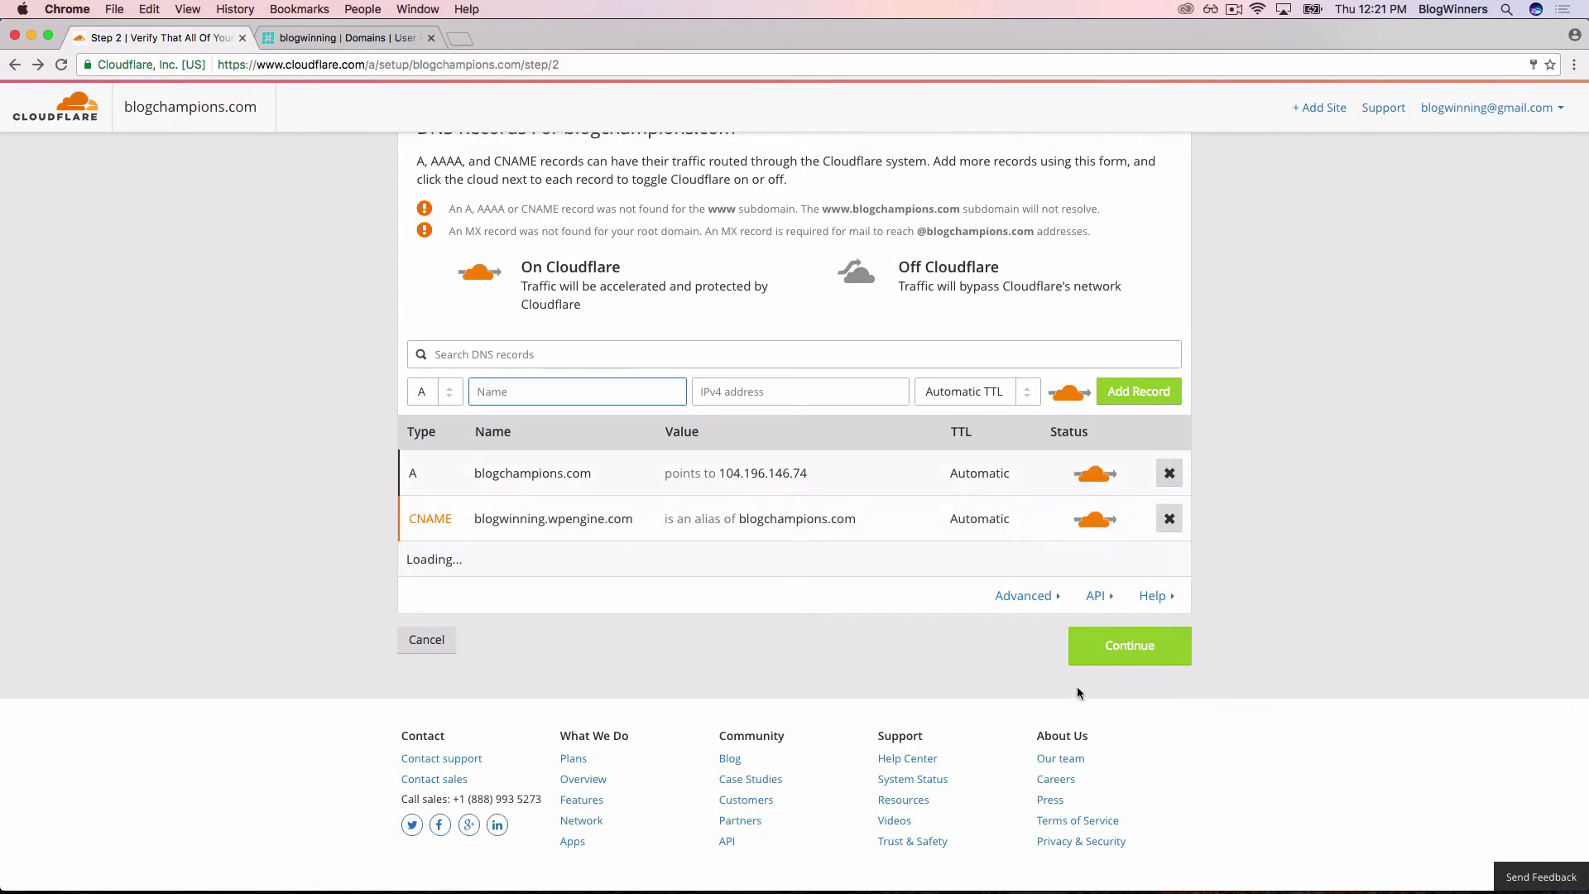
Continue past DNS records, compare the Business plan, and select the $0/month Free Website plan.
left_click(1131, 649)
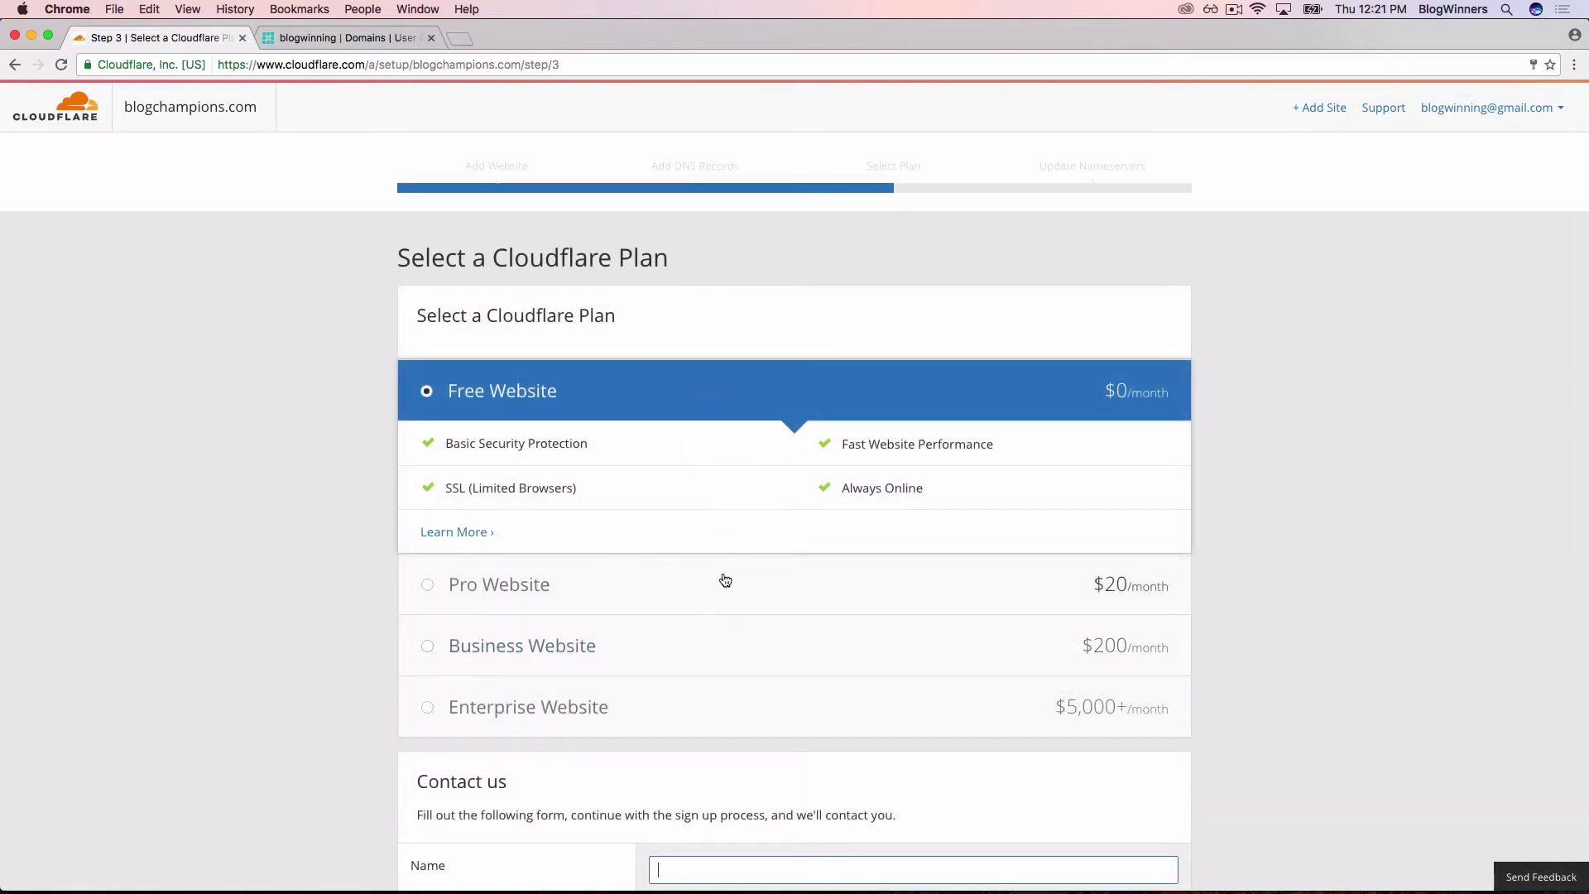
left_click(708, 642)
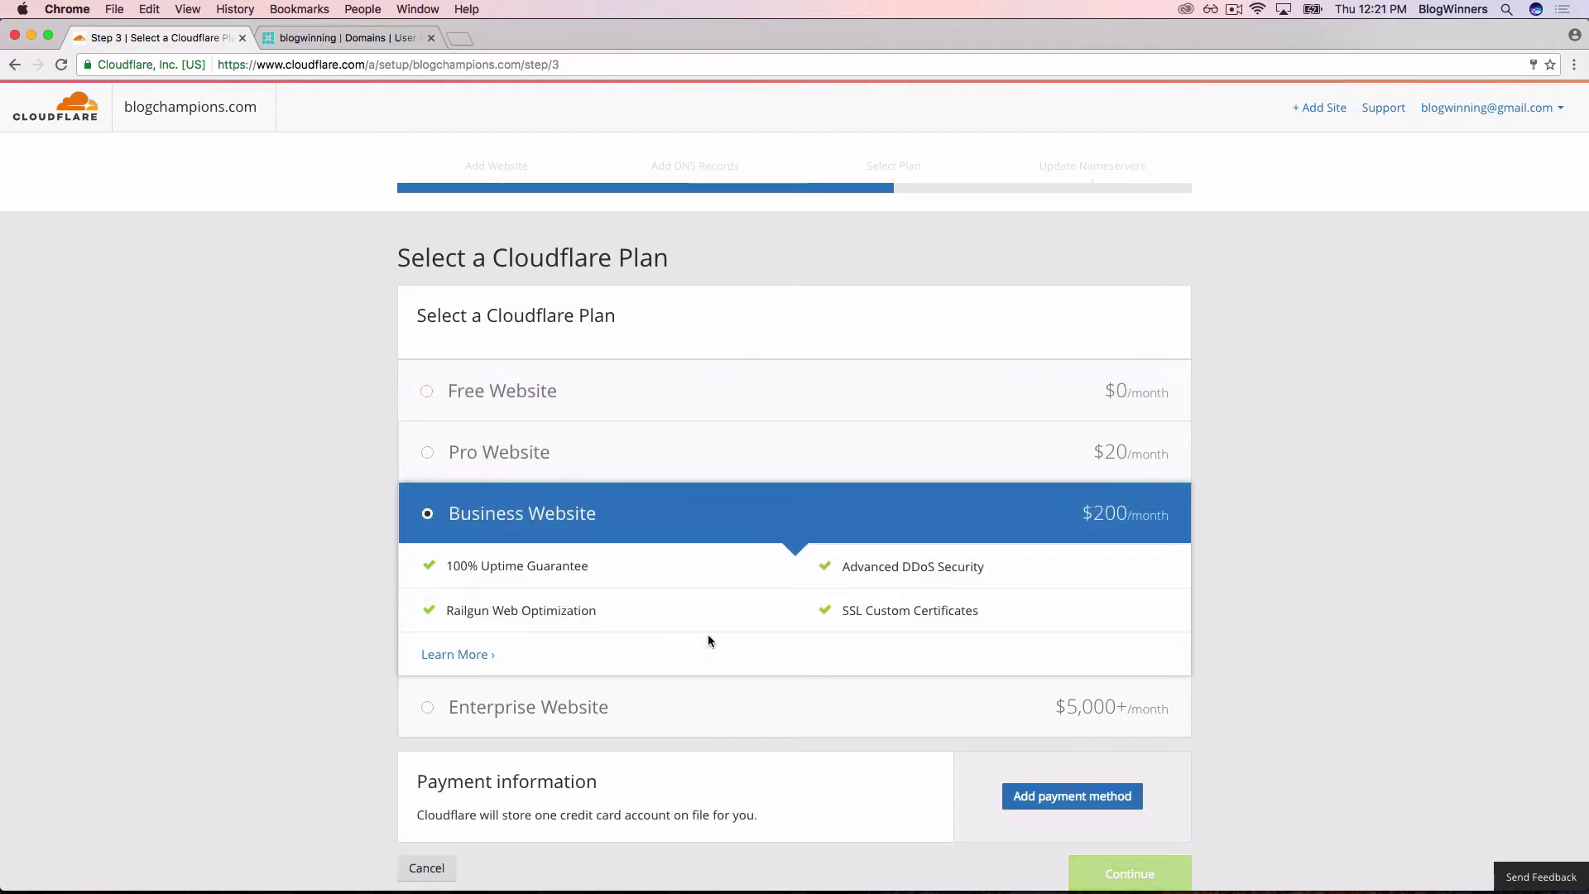
left_click(703, 396)
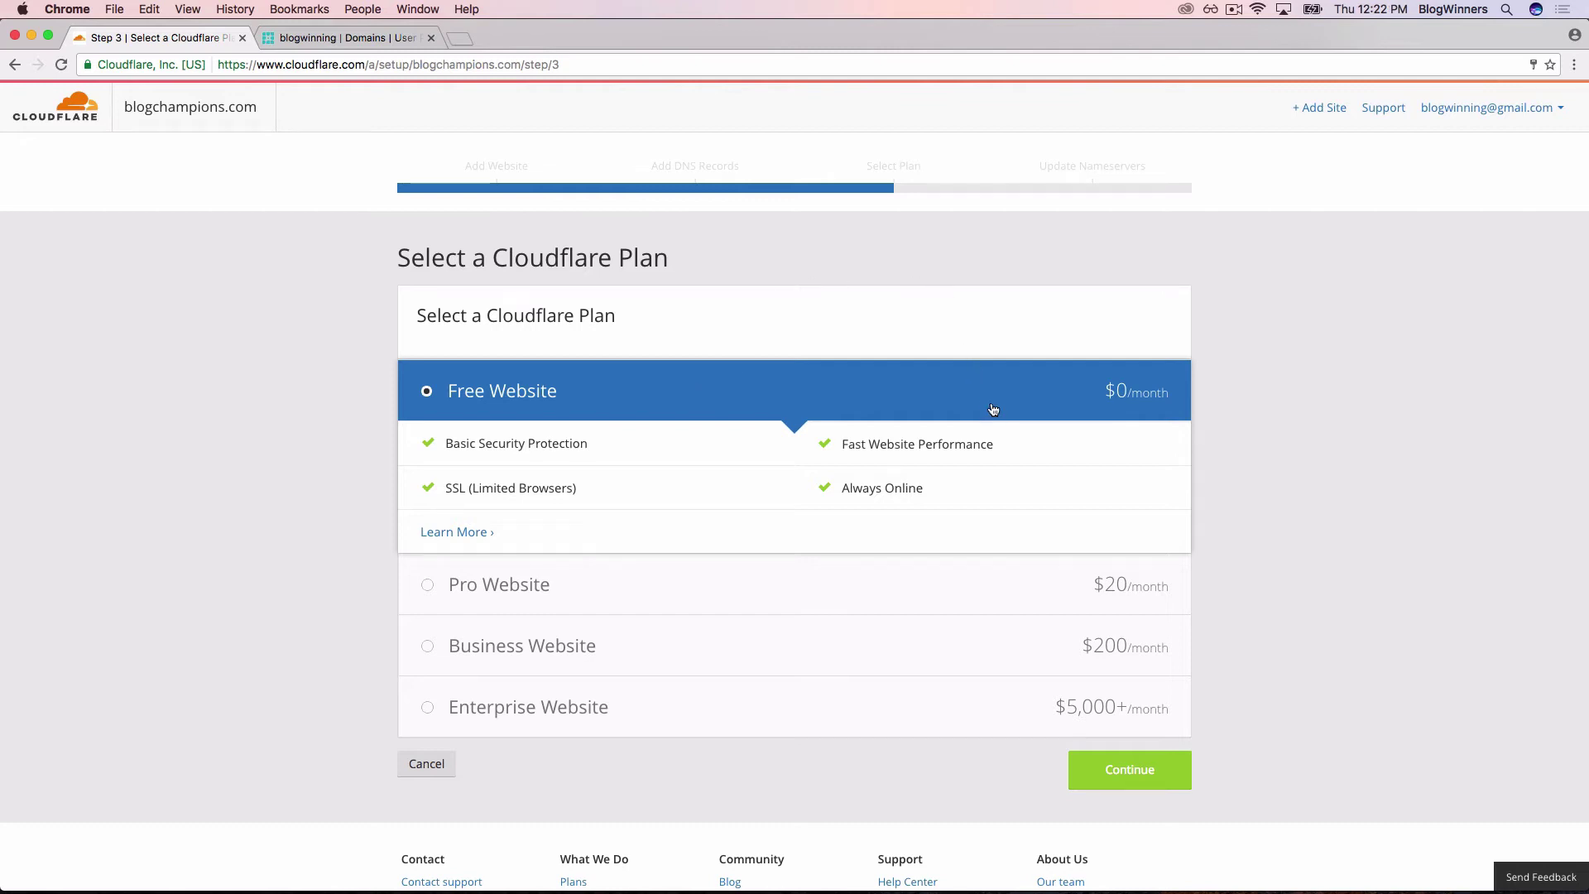
Confirm the Free plan to reach the nameserver-change step, then open a new tab.
left_click(1143, 778)
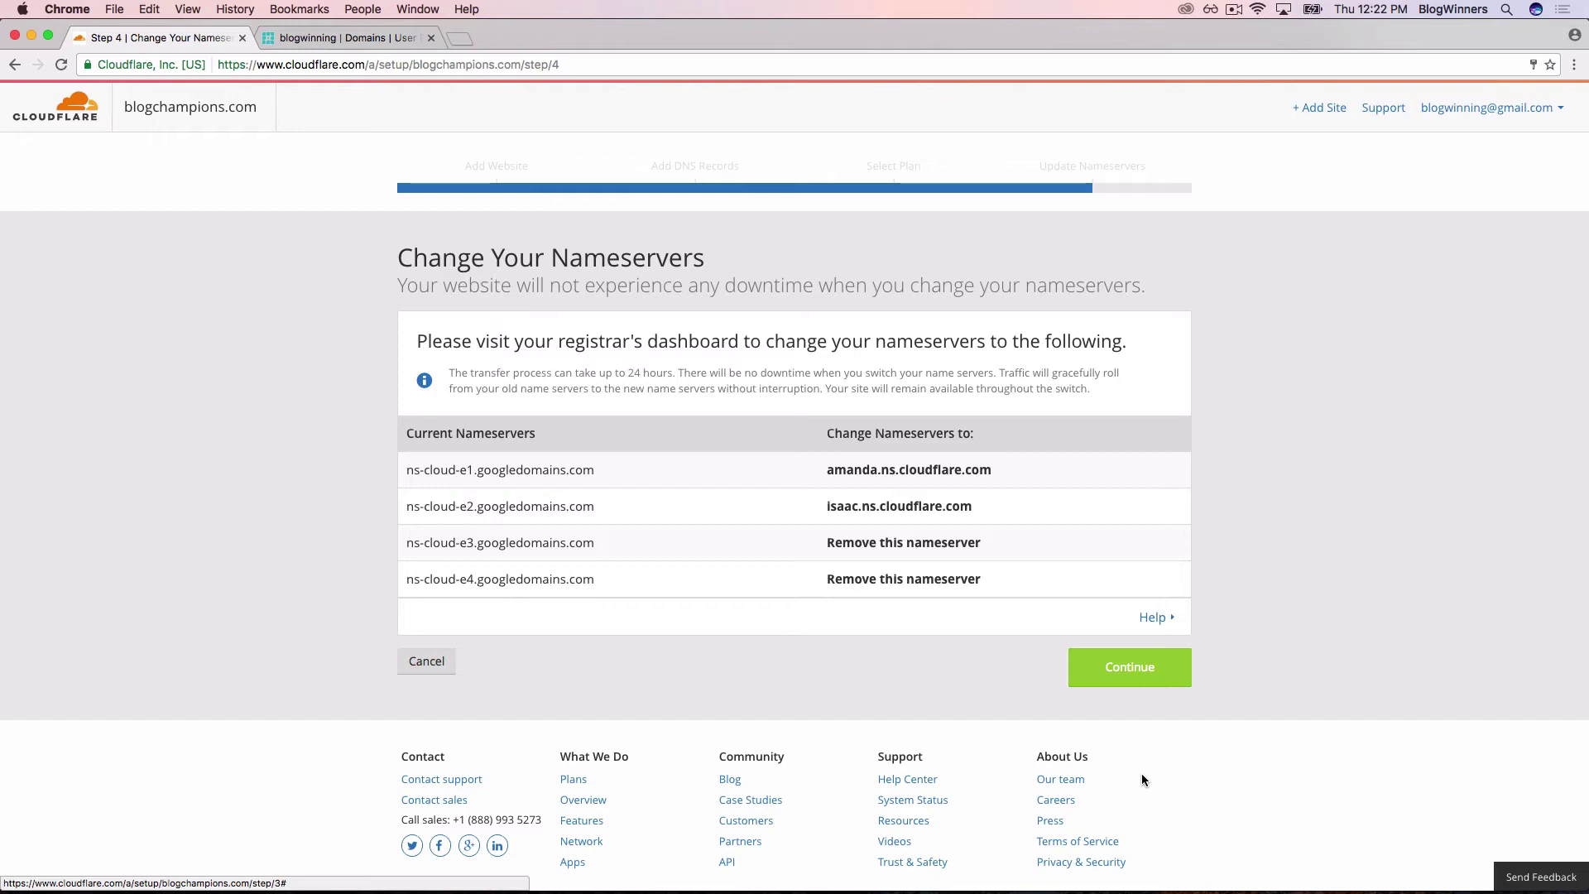
key("super+t")
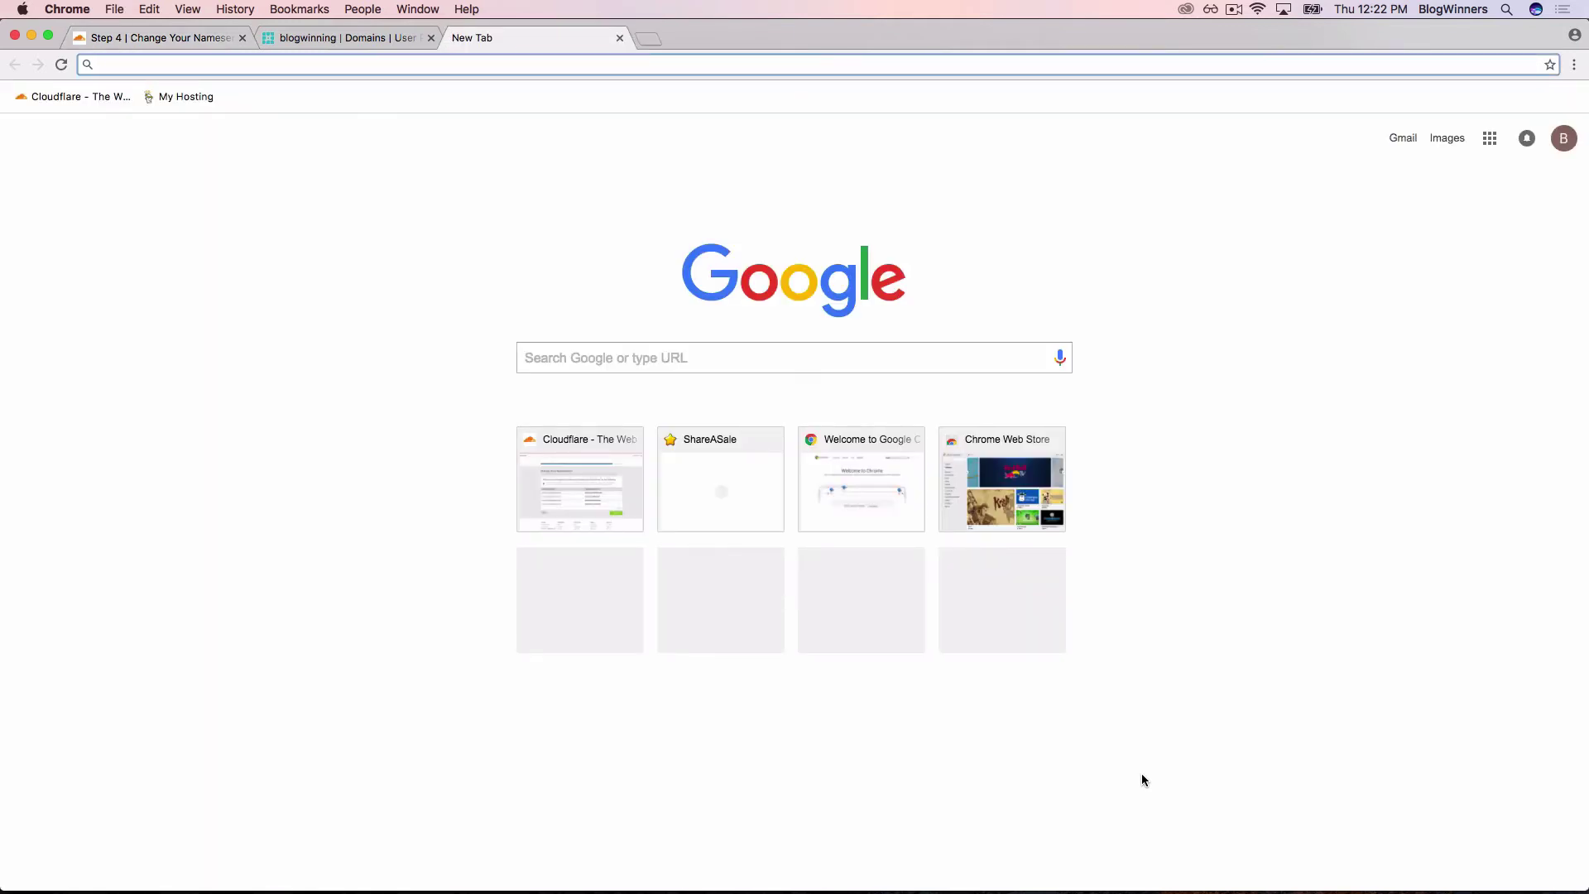
Search Google for 'google domains' and open the Google Domains home page.
left_click(564, 349)
type("google domains")
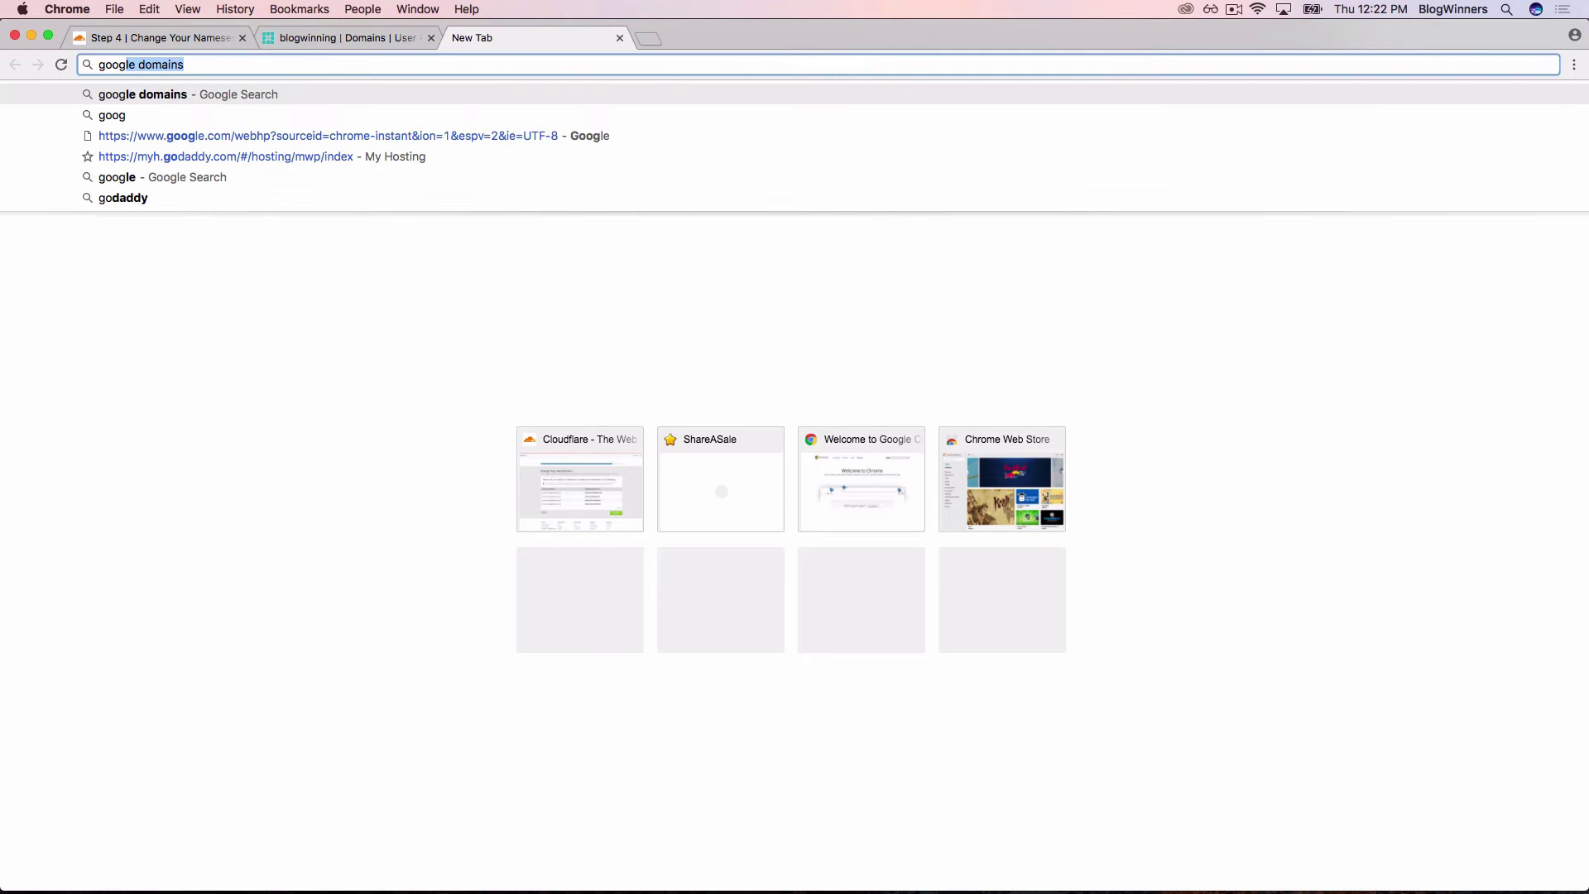
key("Return")
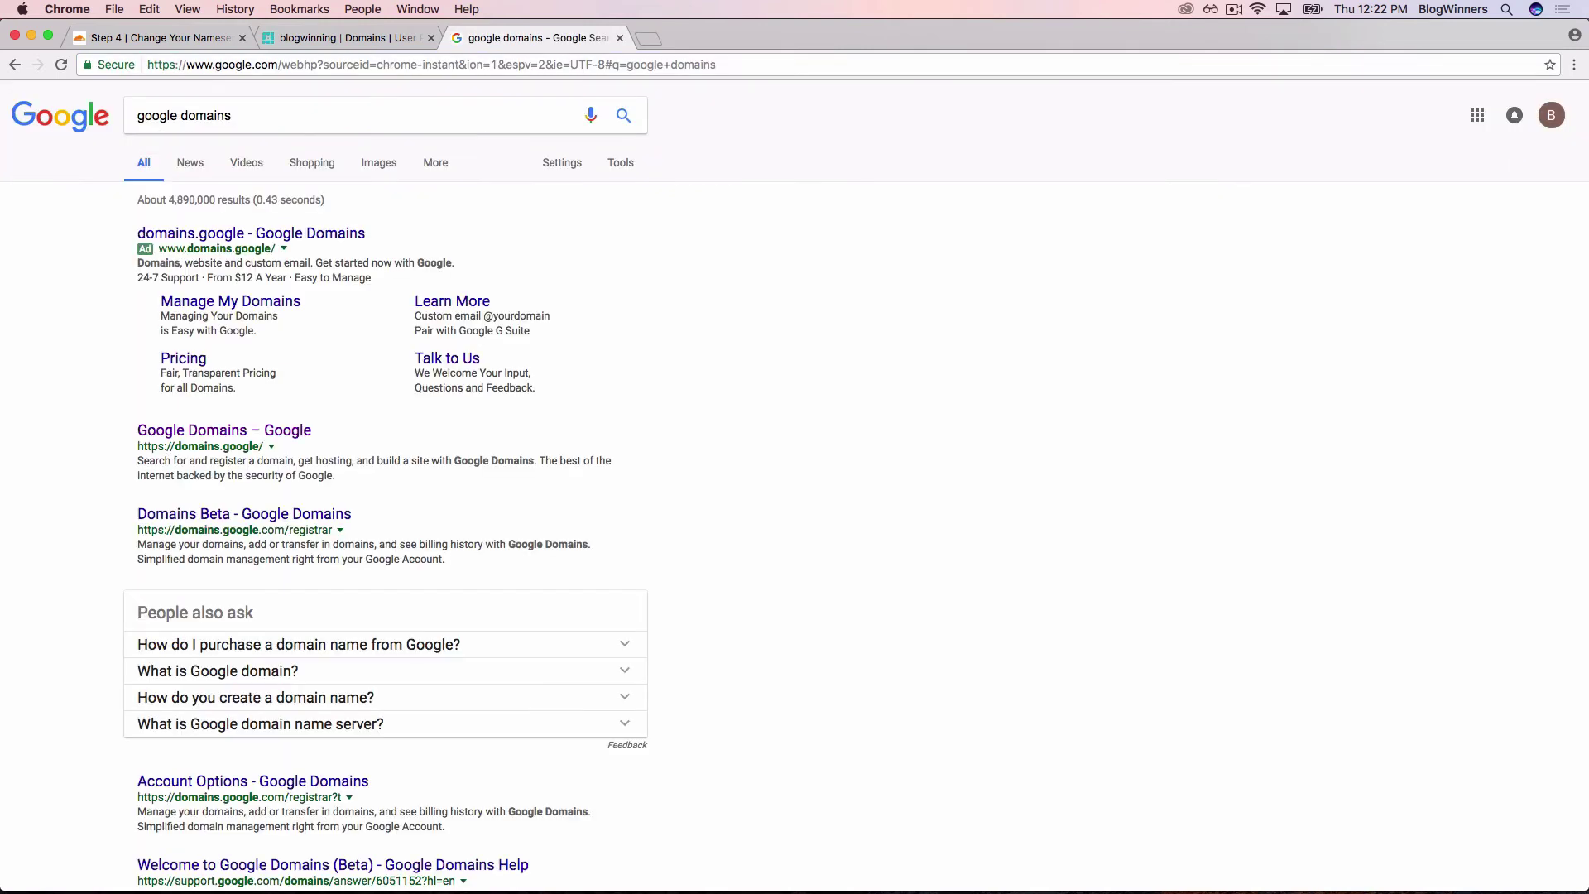
left_click(213, 437)
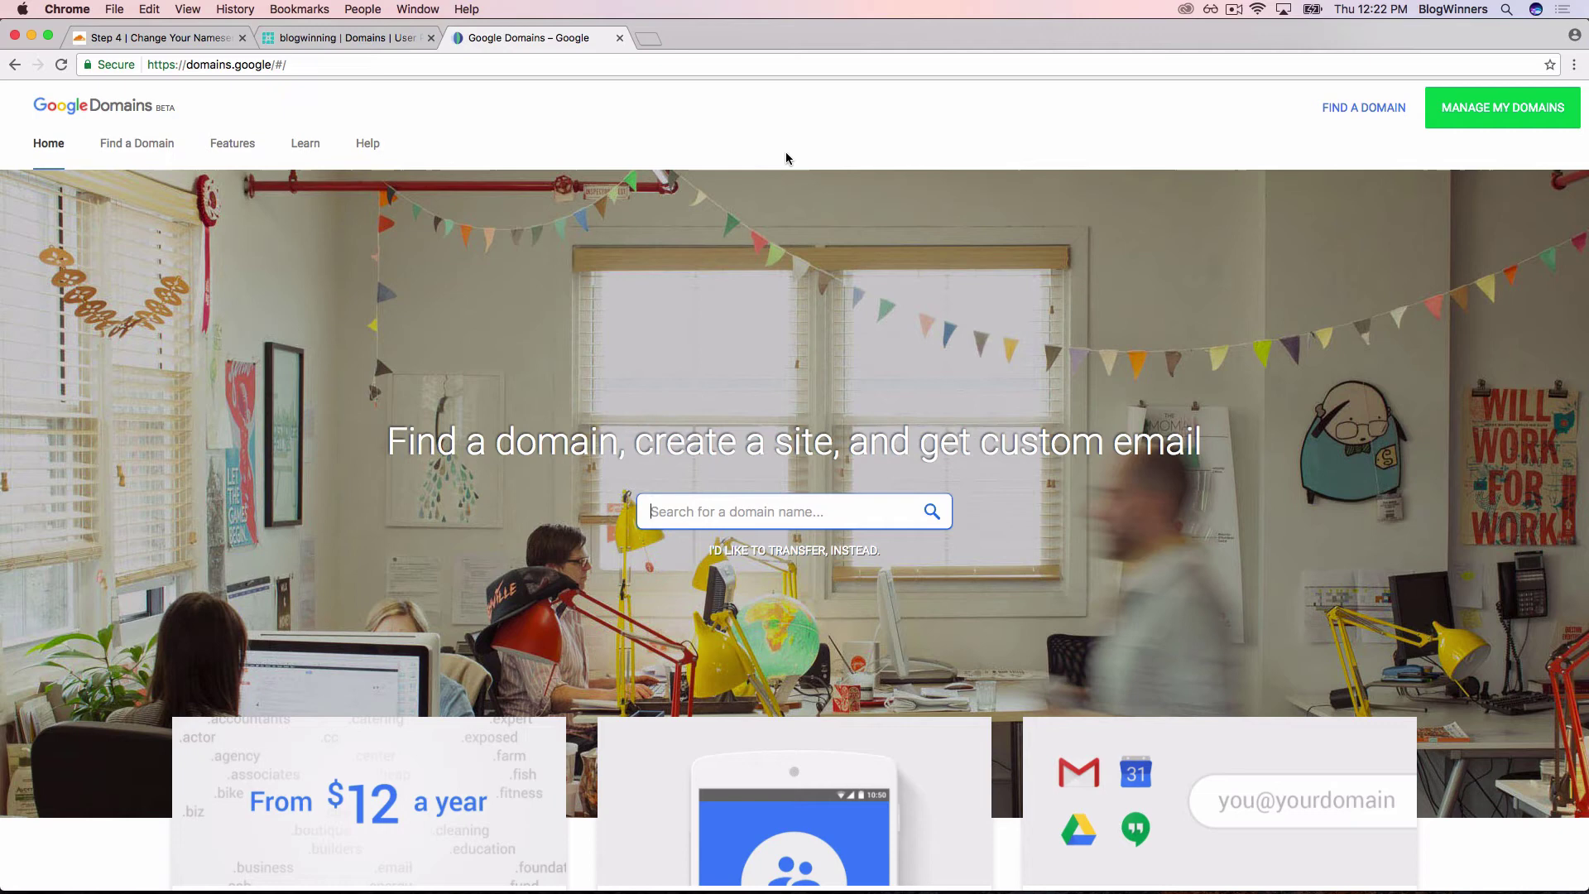
Go to the My domains list in Google Domains to find blogchampions.com.
left_click(1513, 111)
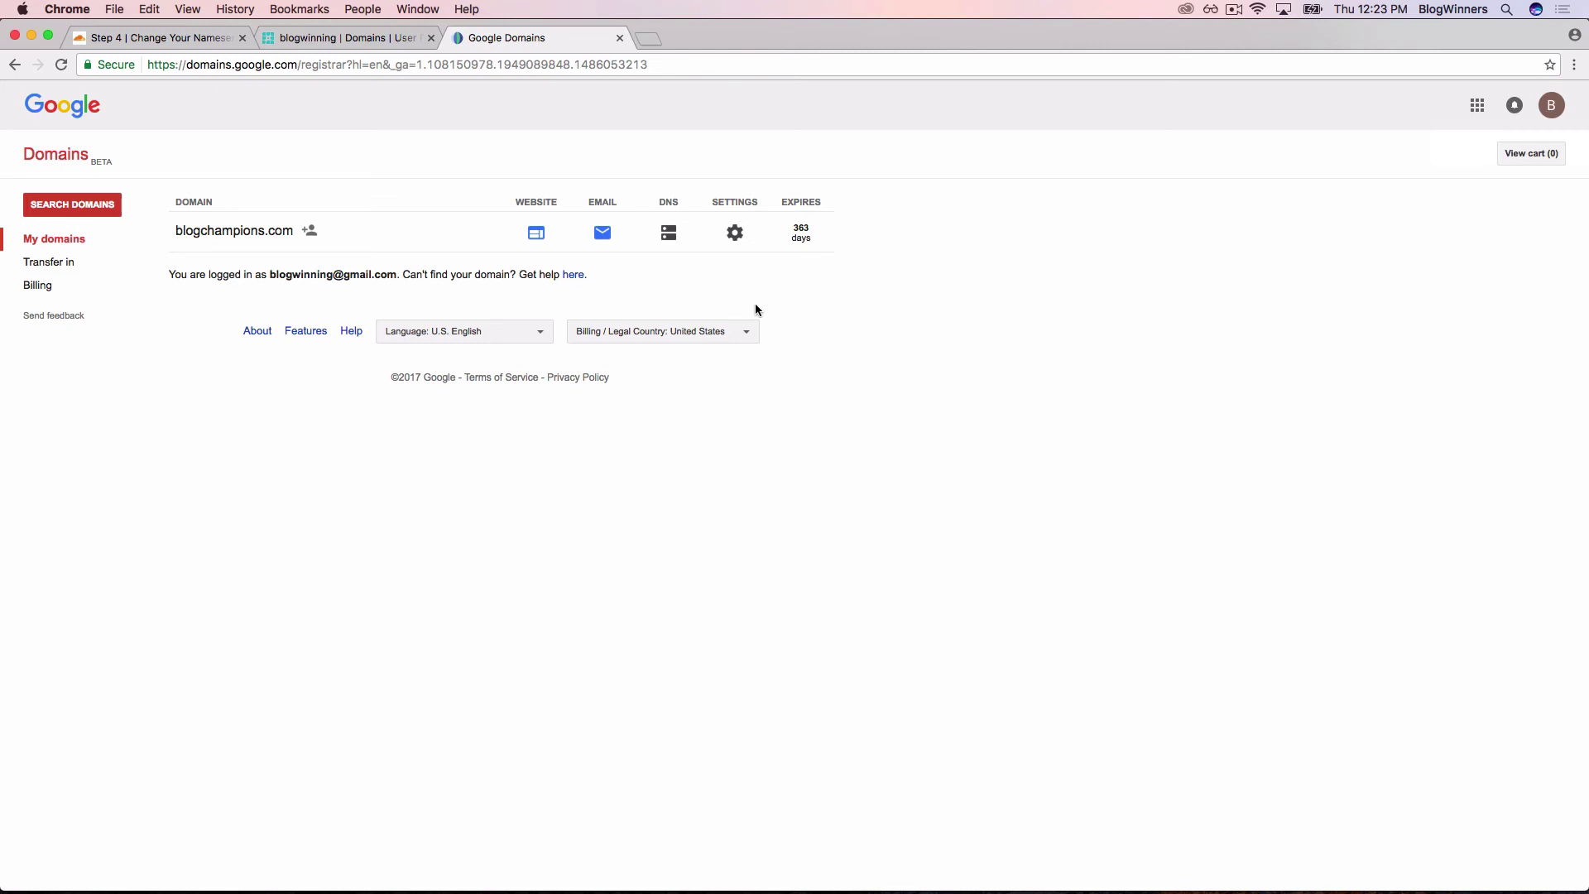
Switch blogchampions.com DNS to custom name servers and enter amanda.ns.cloudflare.com from Cloudflare.
left_click(668, 235)
scroll(246, 286, "down", 2)
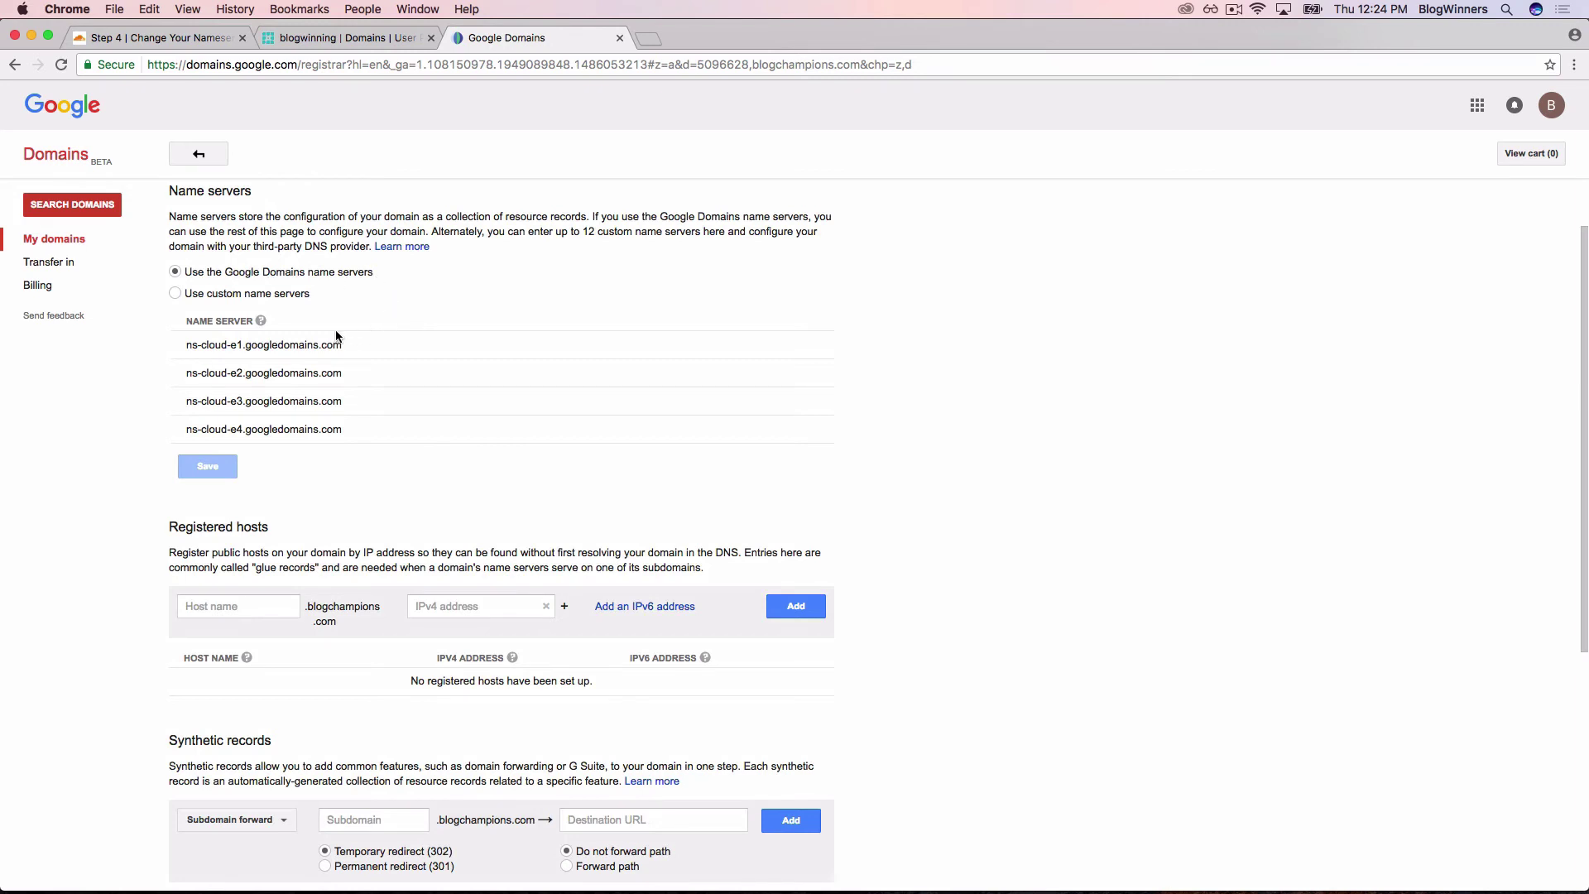
left_click(230, 295)
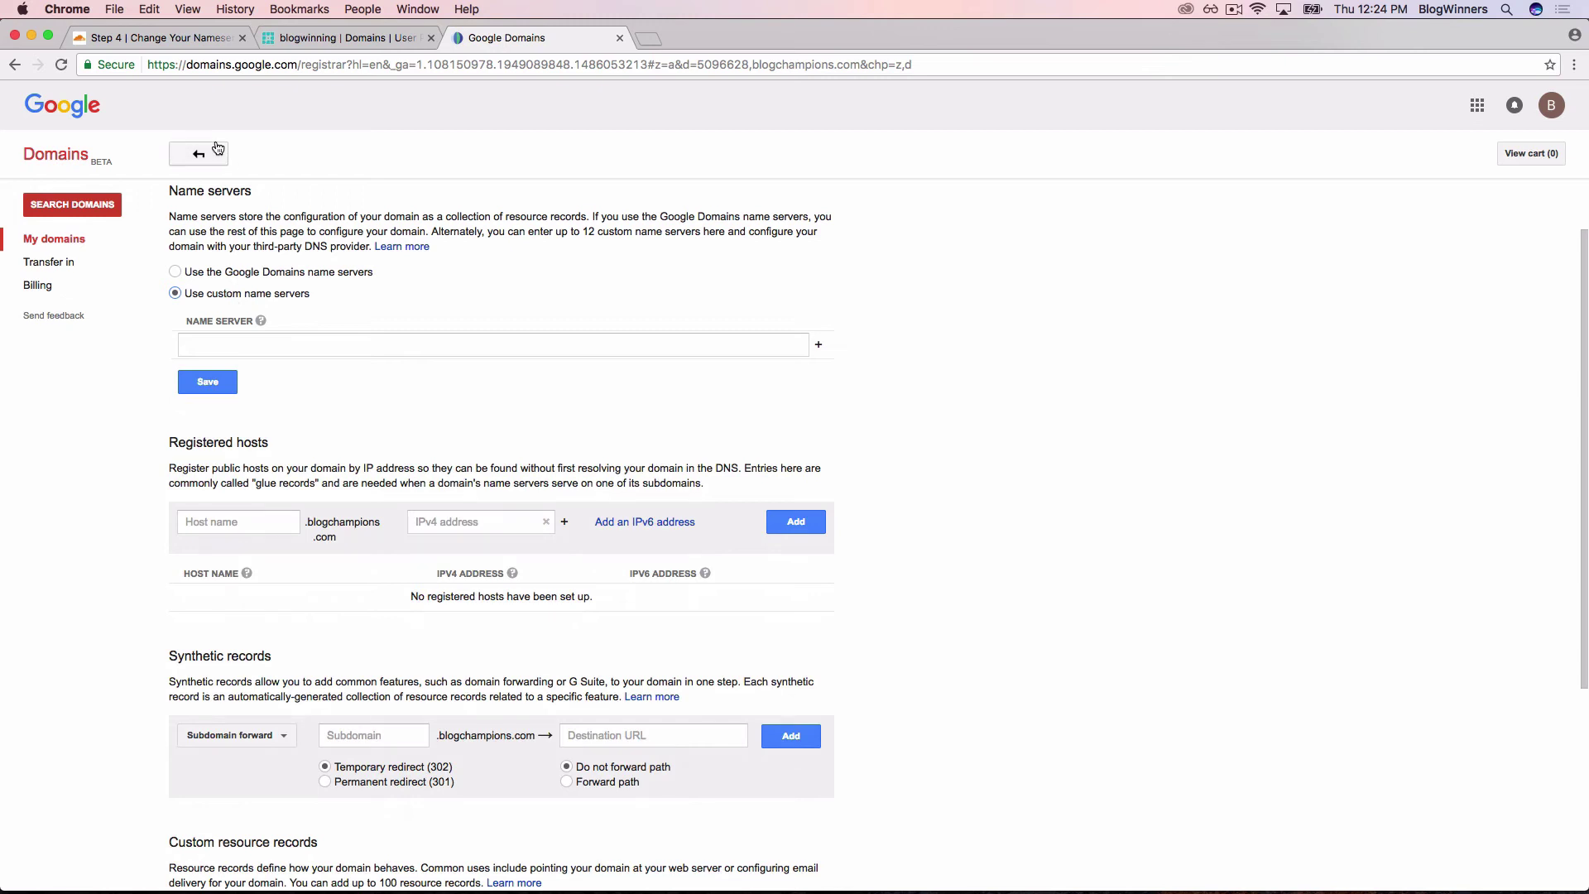
left_click(174, 41)
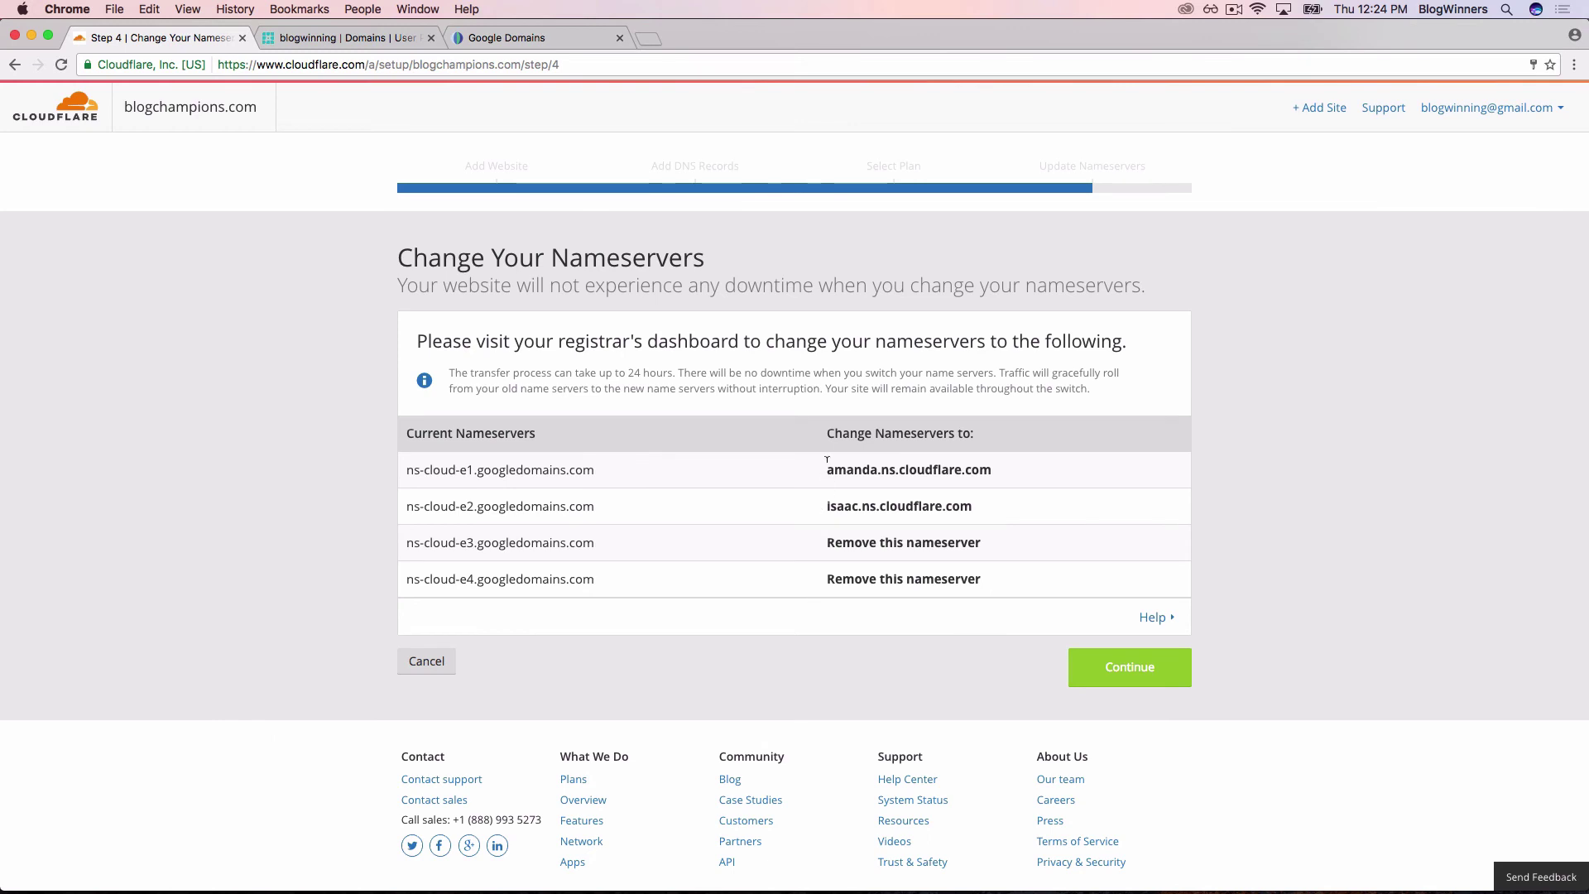
left_click_drag(827, 468, 1001, 466)
key("super+c")
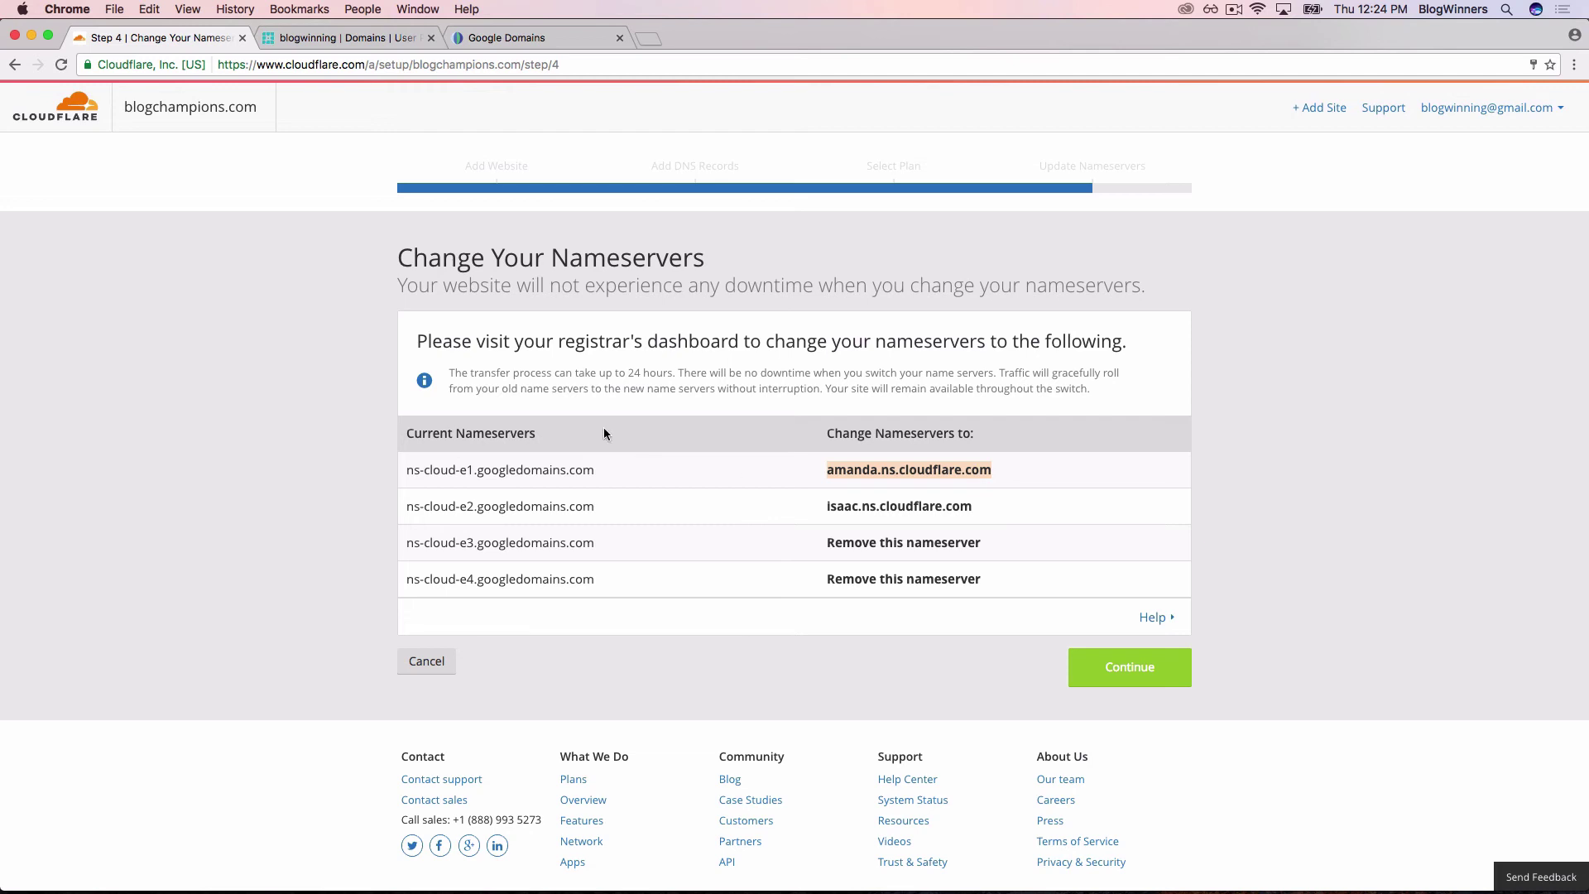
left_click(501, 37)
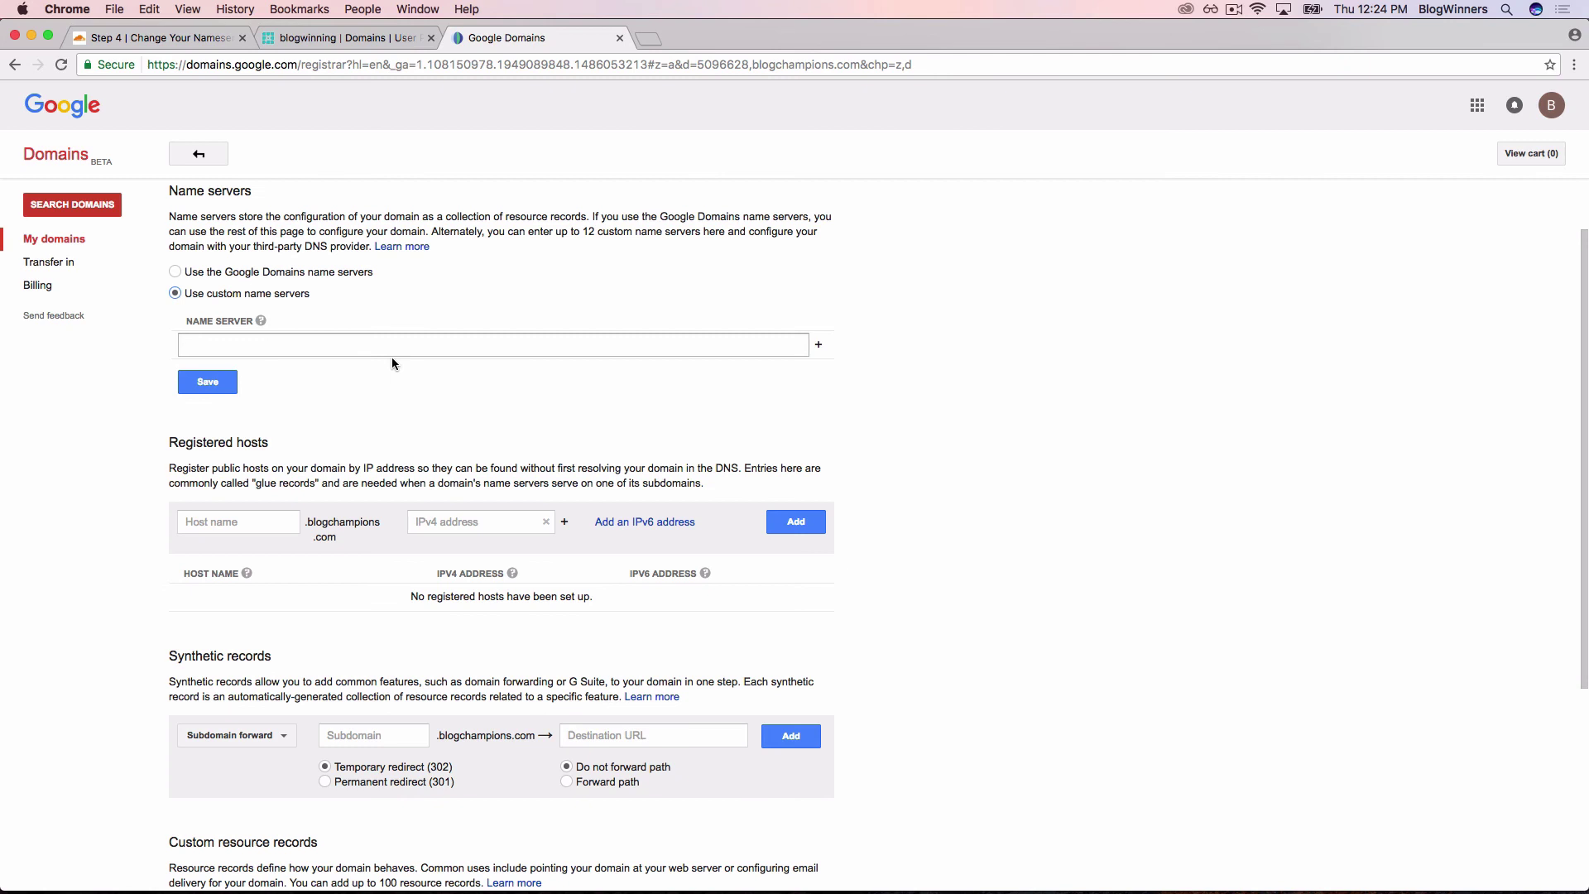
left_click(348, 342)
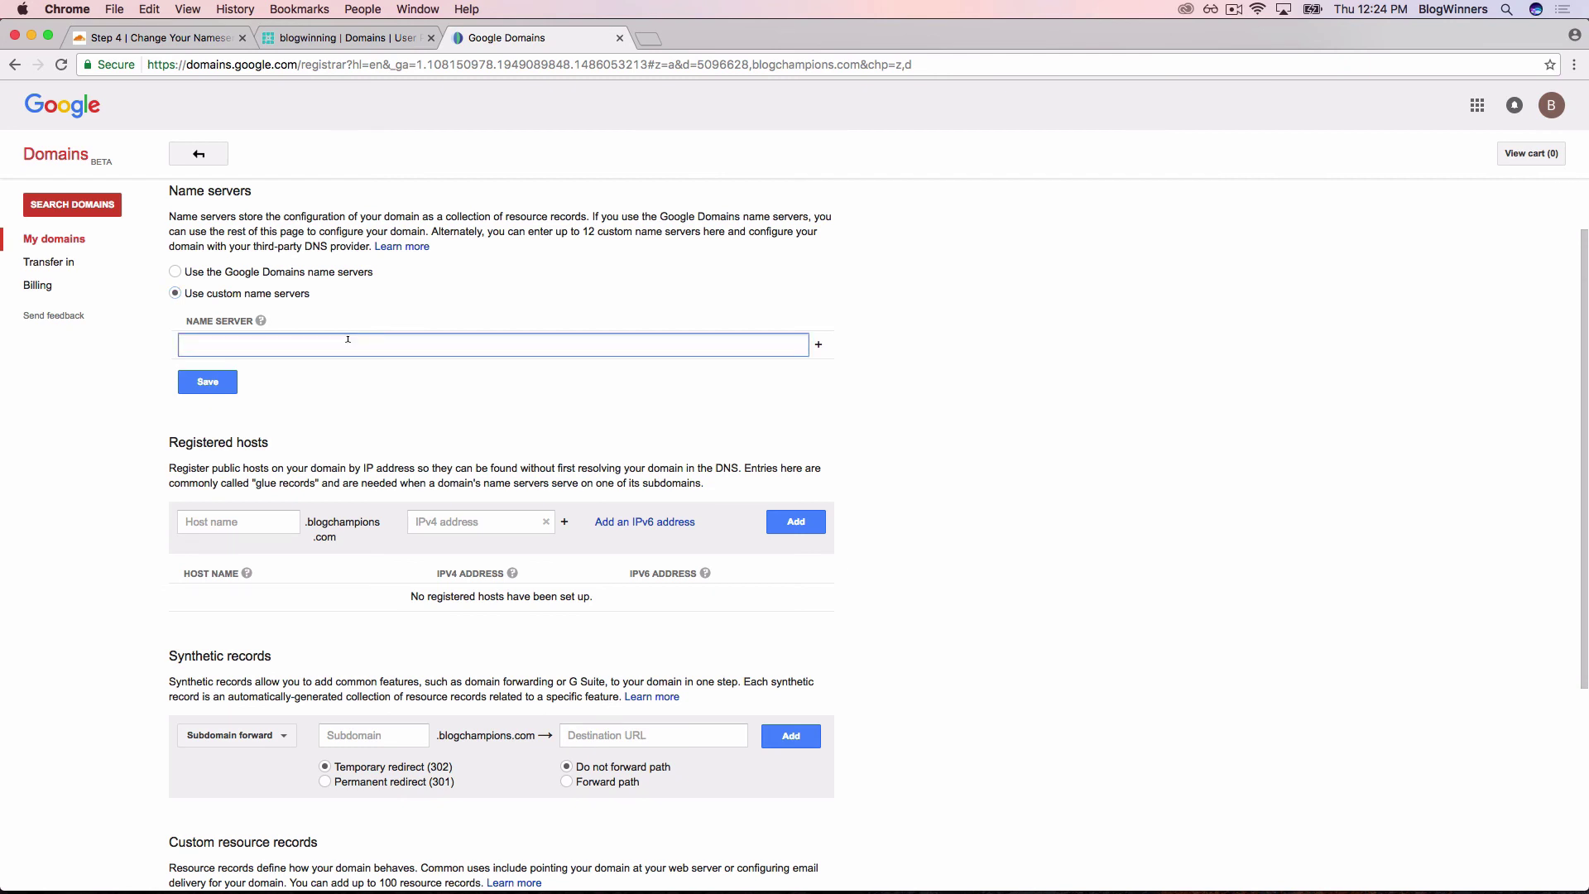
key("super+v")
Add isaac.ns.cloudflare.com as the second name server and save.
left_click(818, 347)
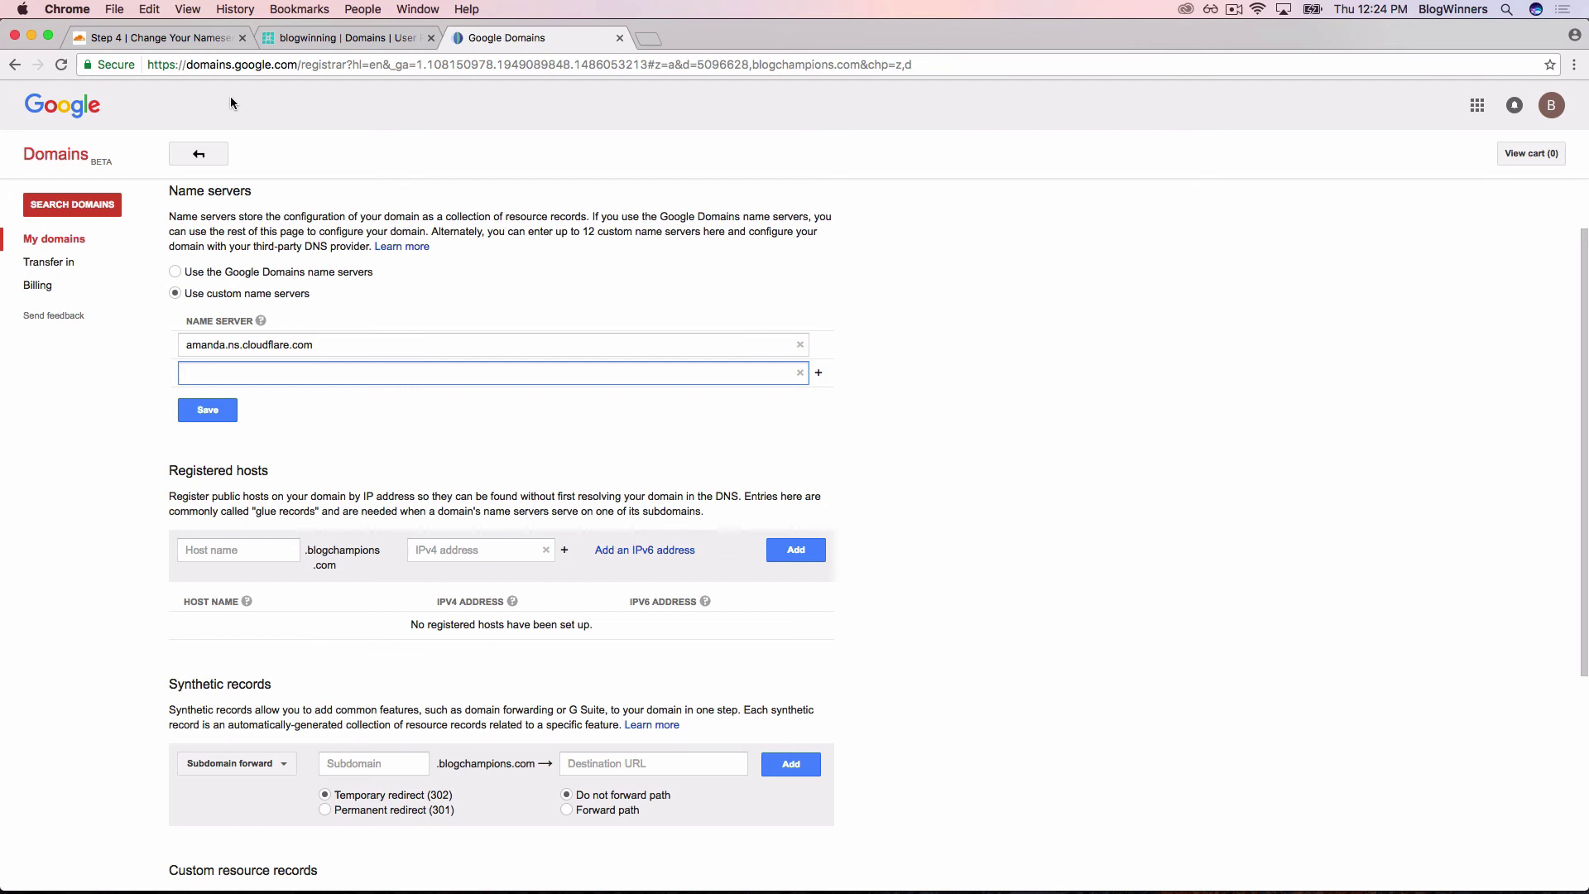
left_click(140, 37)
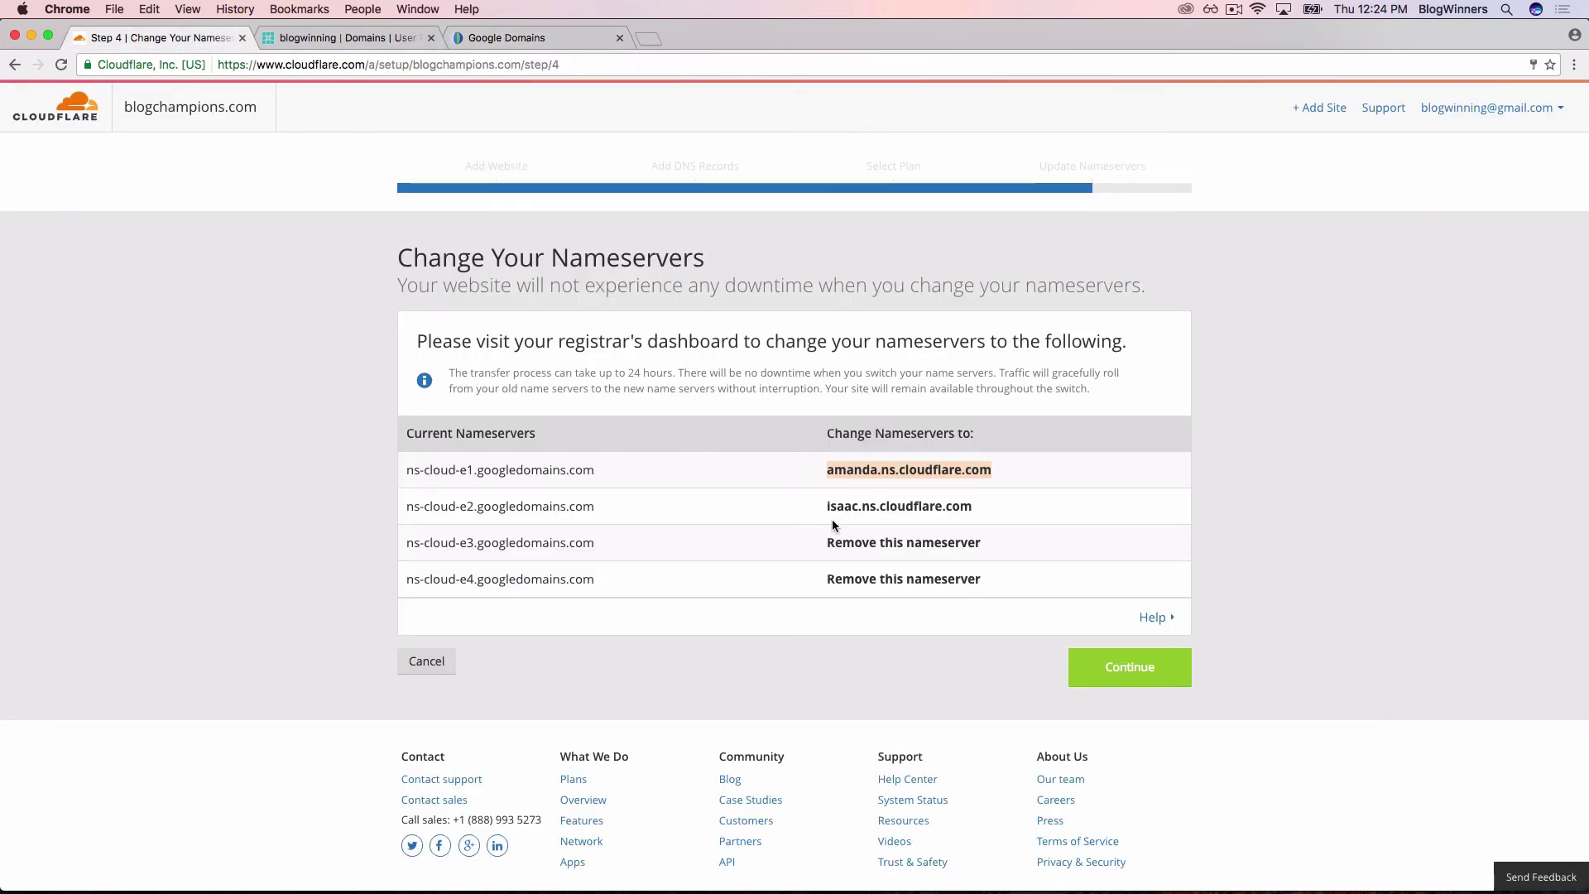
left_click_drag(827, 506, 981, 505)
key("super+c")
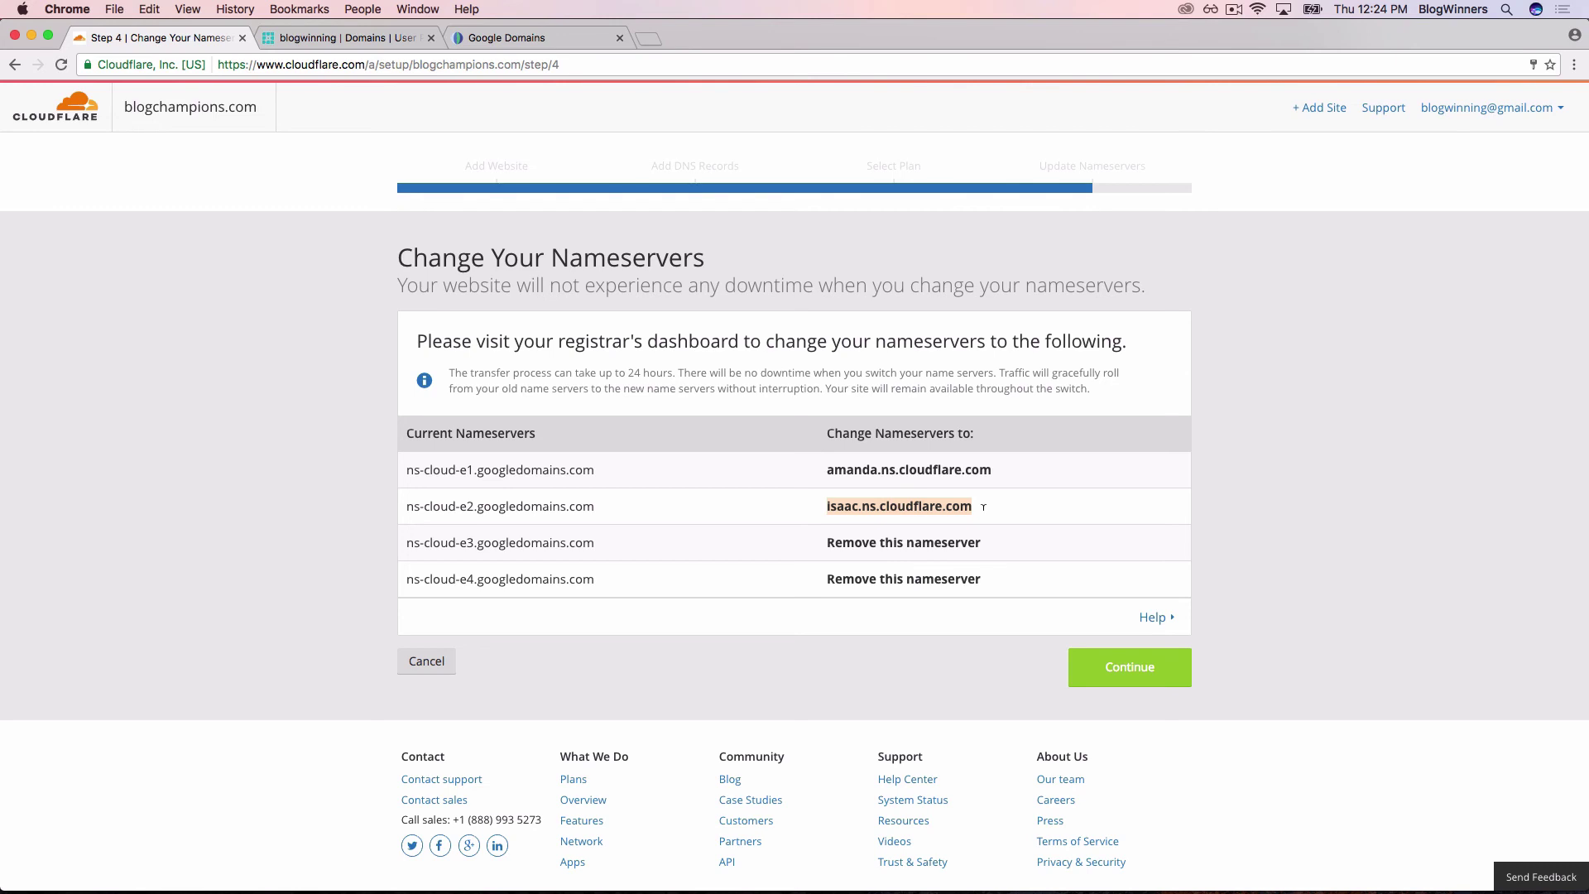
left_click(507, 41)
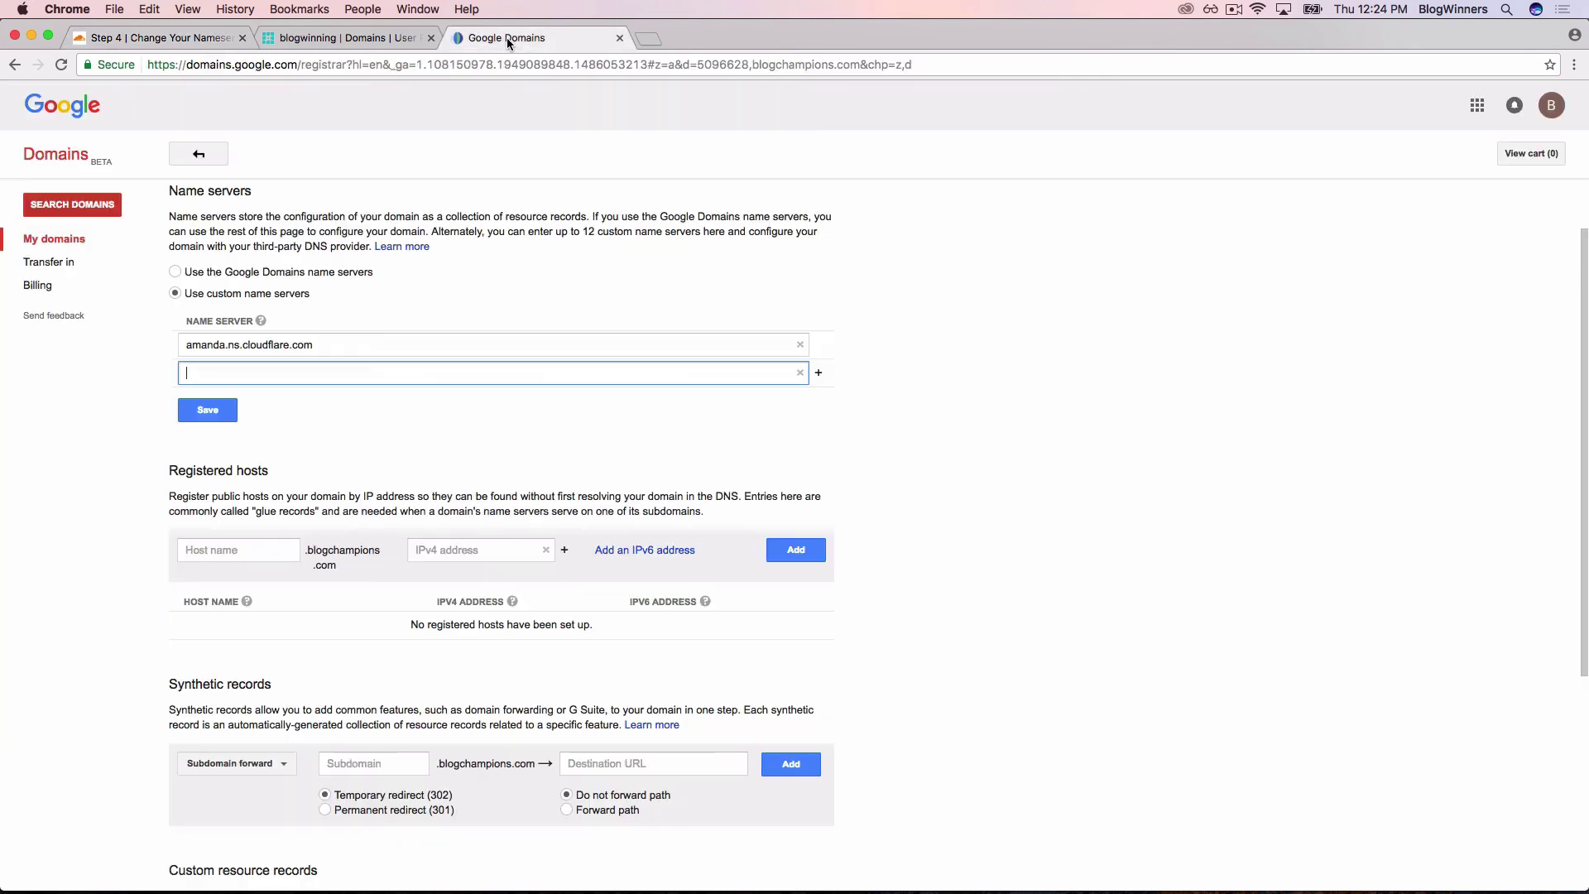
key("super+v")
left_click(208, 411)
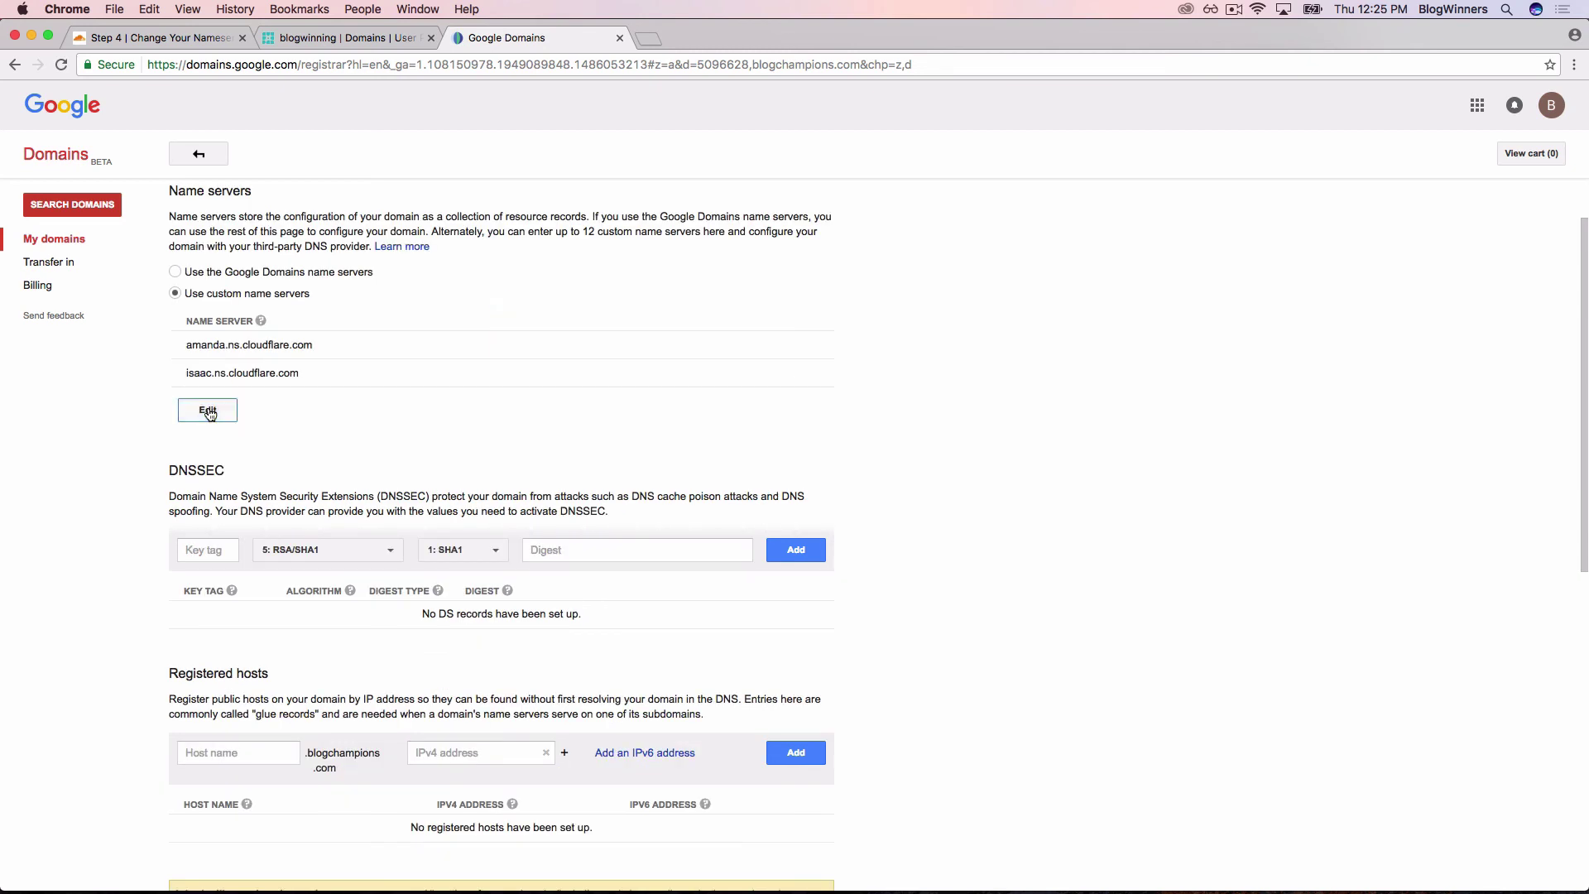
Return to Cloudflare's 'Step 4 | Change Your Nameservers' page and clear the text selection.
left_click(162, 37)
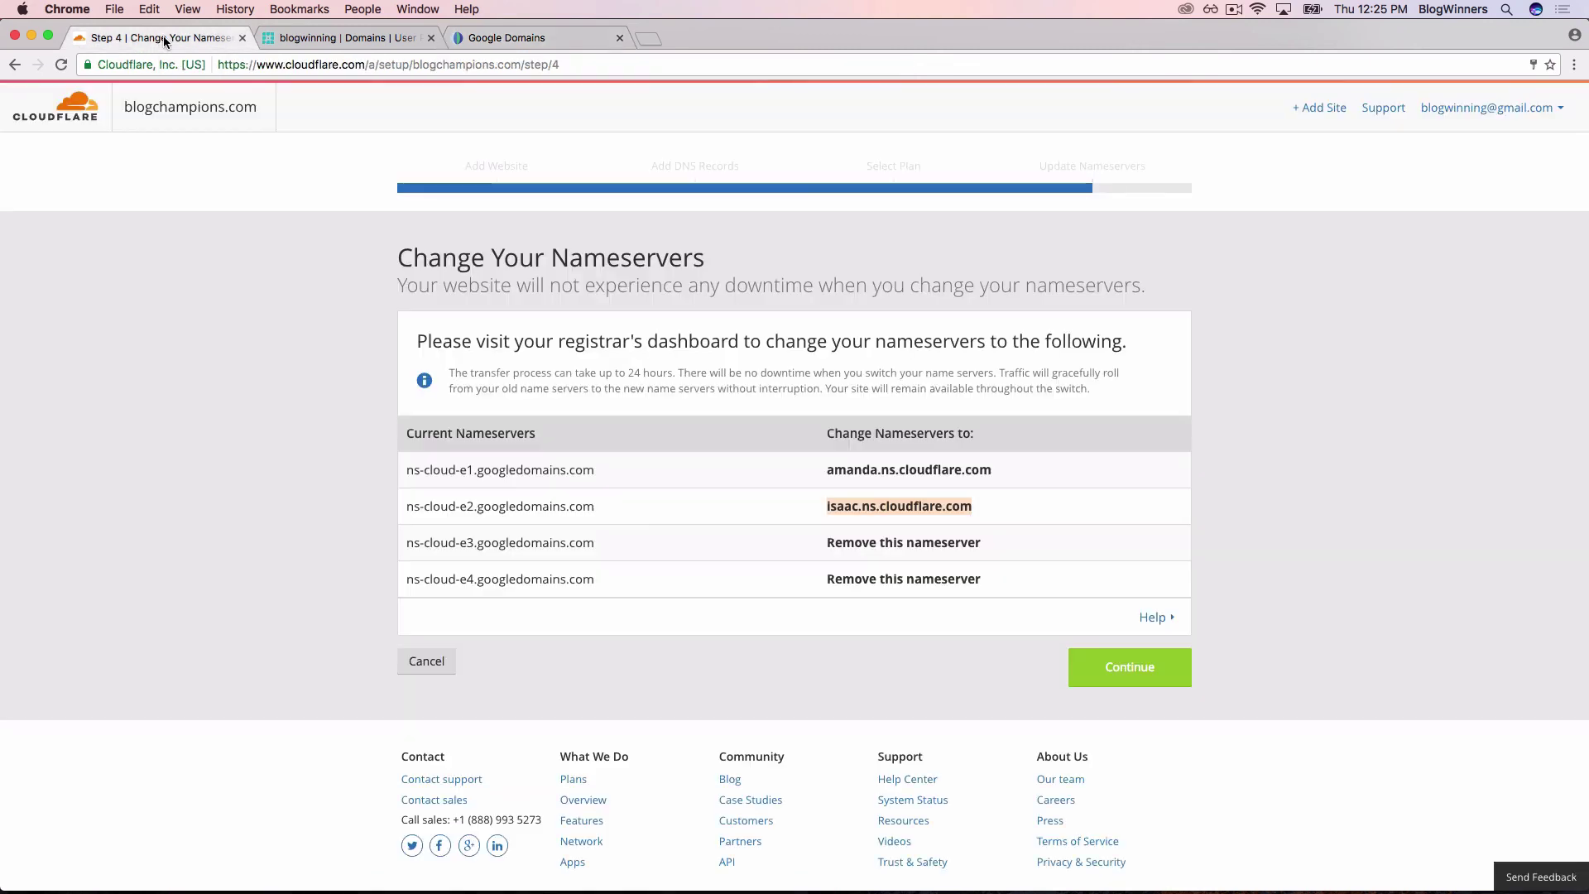
left_click(862, 657)
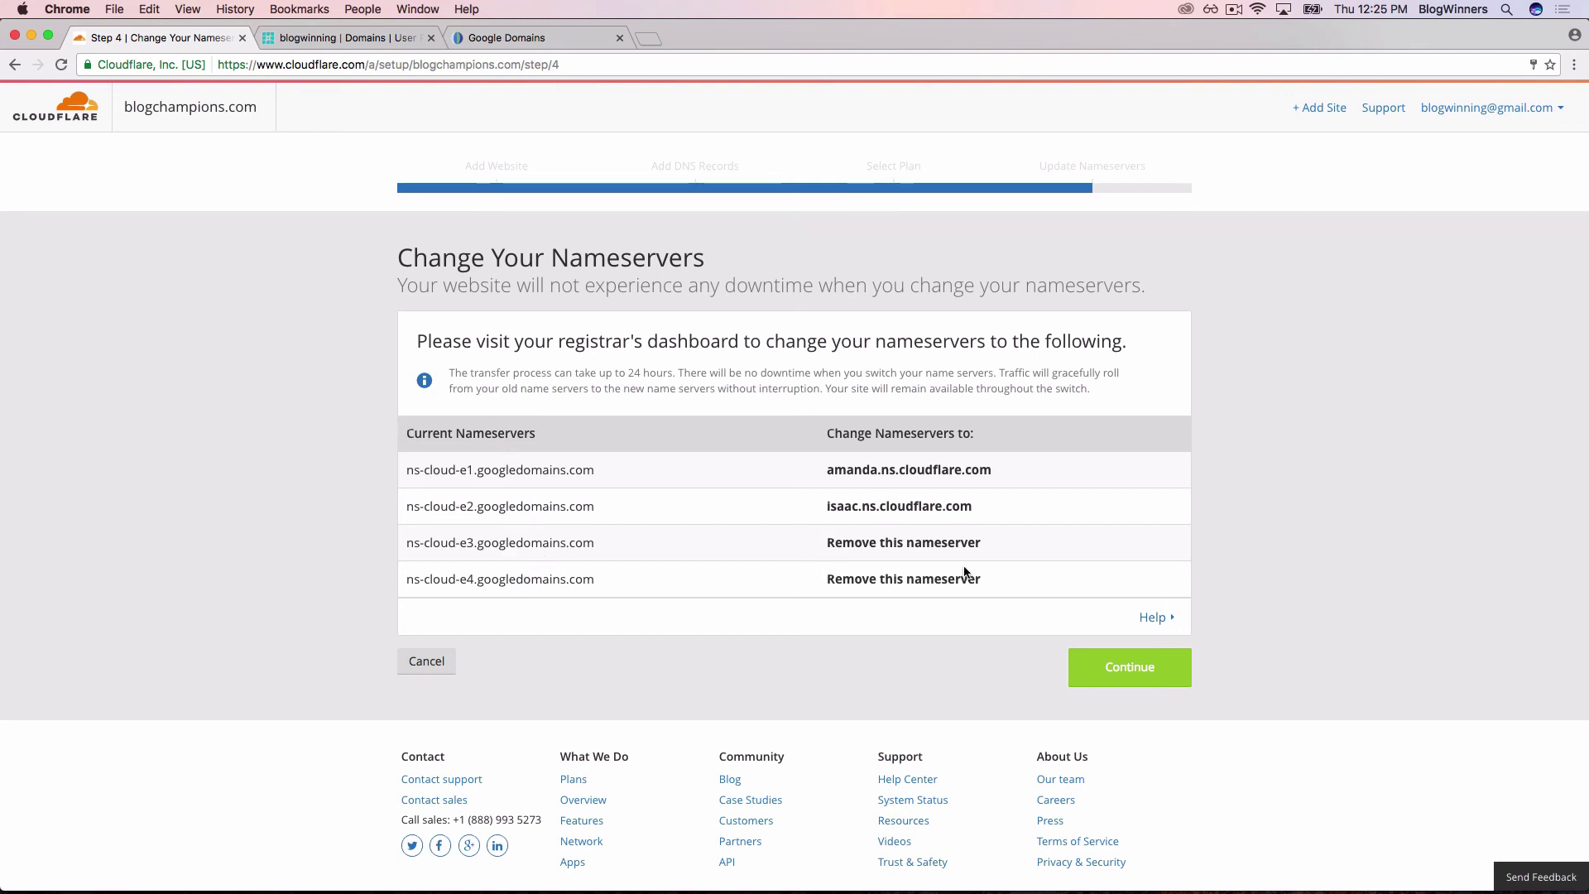
Continue past the nameserver step to the blogchampions.com Overview showing Status: Pending.
left_click(1130, 670)
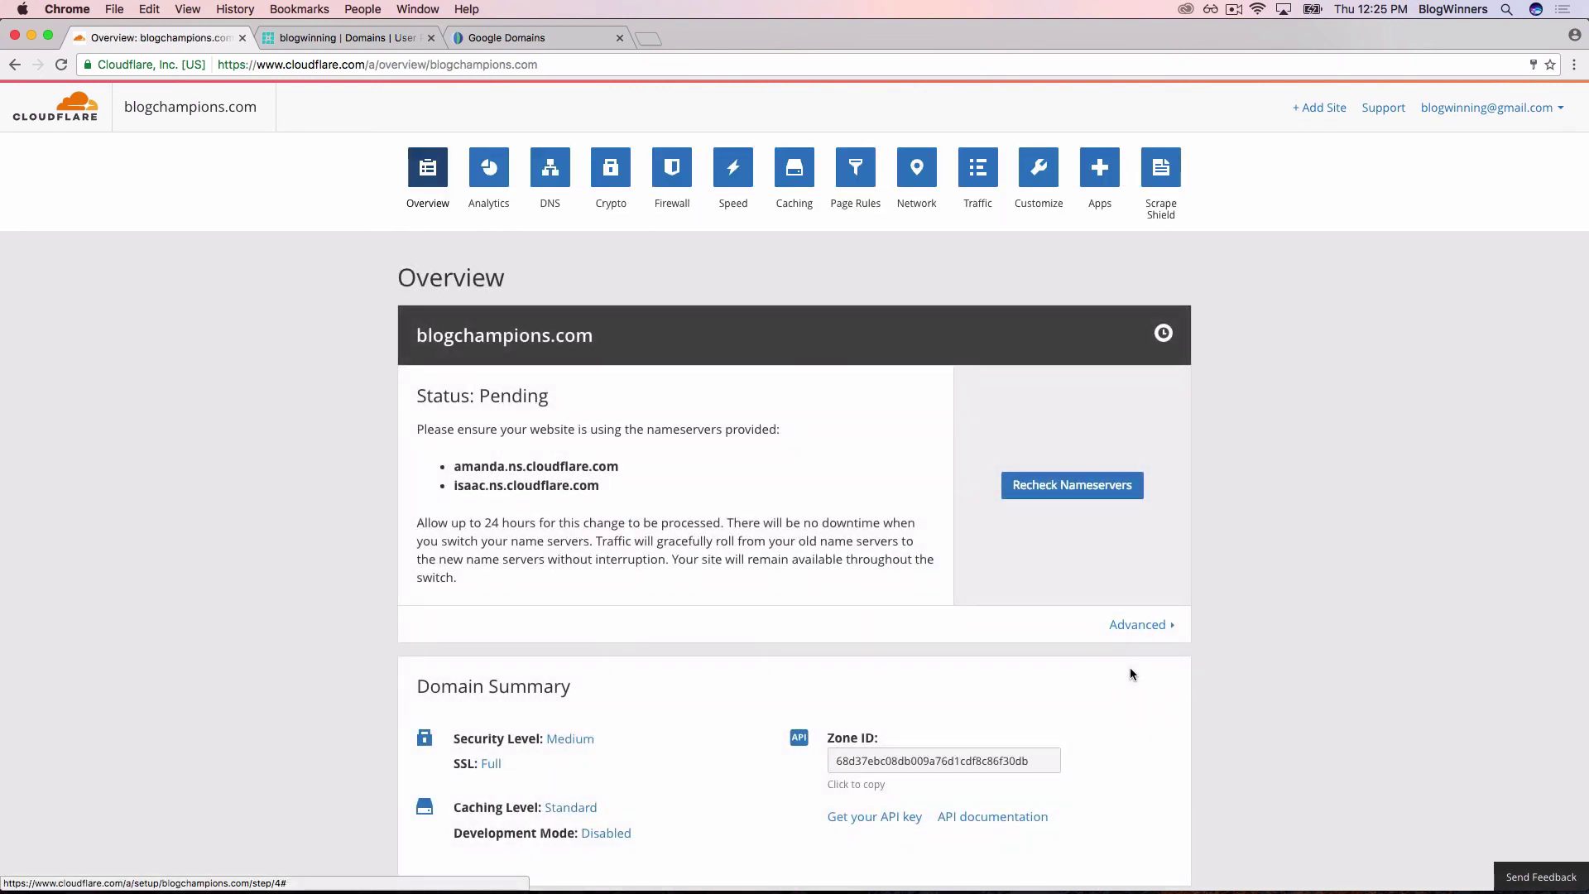